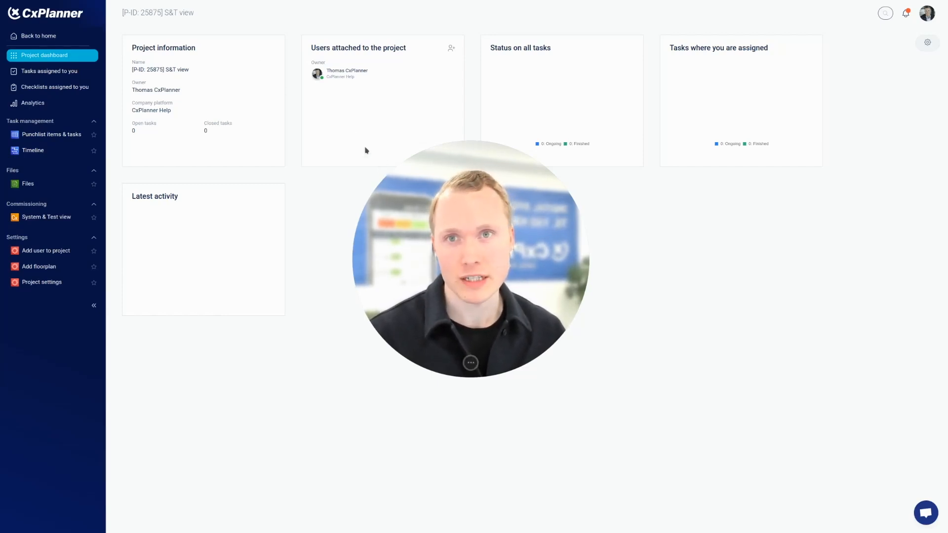
pyautogui.moveTo(192, 13); pyautogui.dragTo(123, 13)
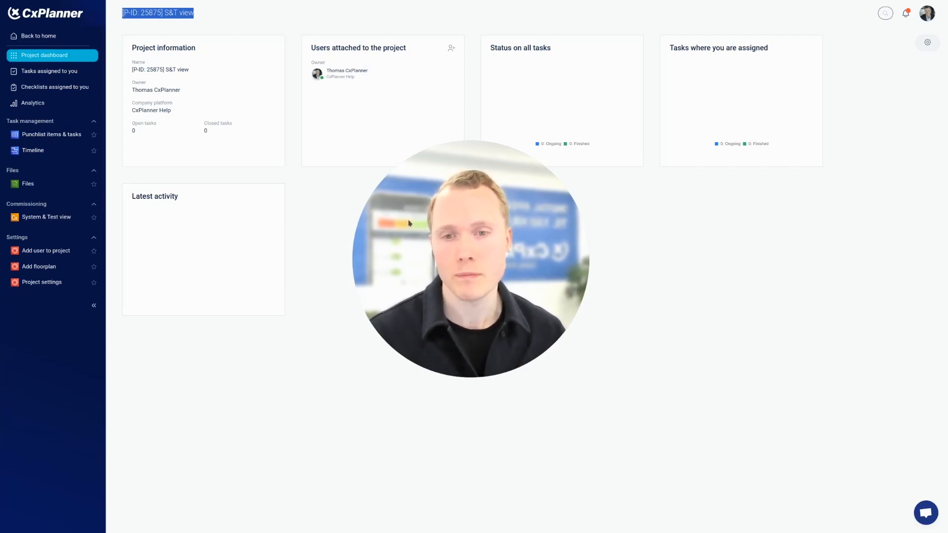
pyautogui.click(471, 363)
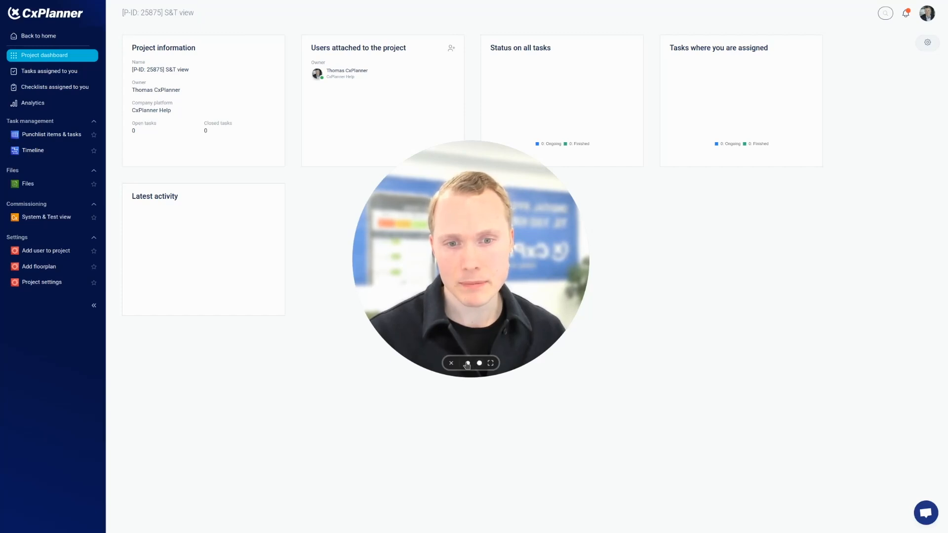
pyautogui.moveTo(467, 364); pyautogui.dragTo(52, 475)
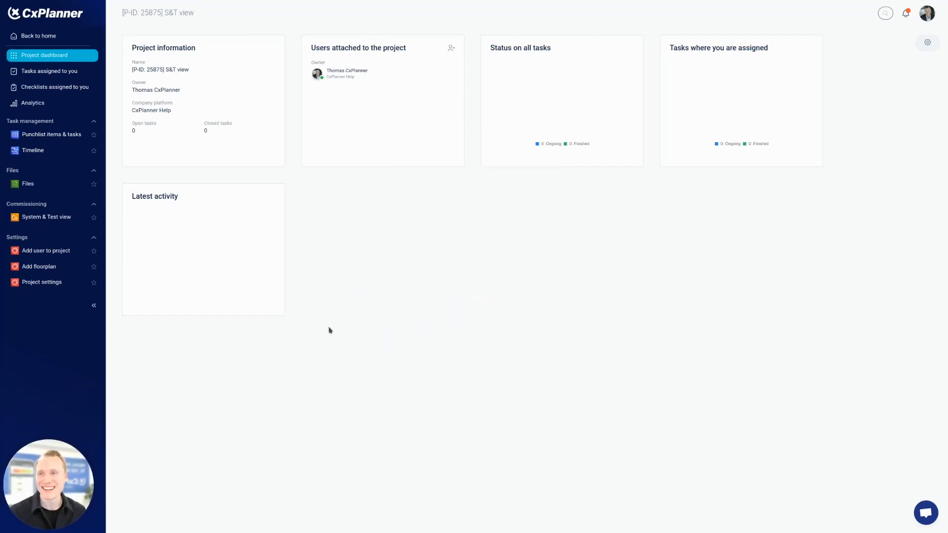
# Open the project's System & Test view and create a top-level item named "Mechanical complete".
pyautogui.click(28, 219)
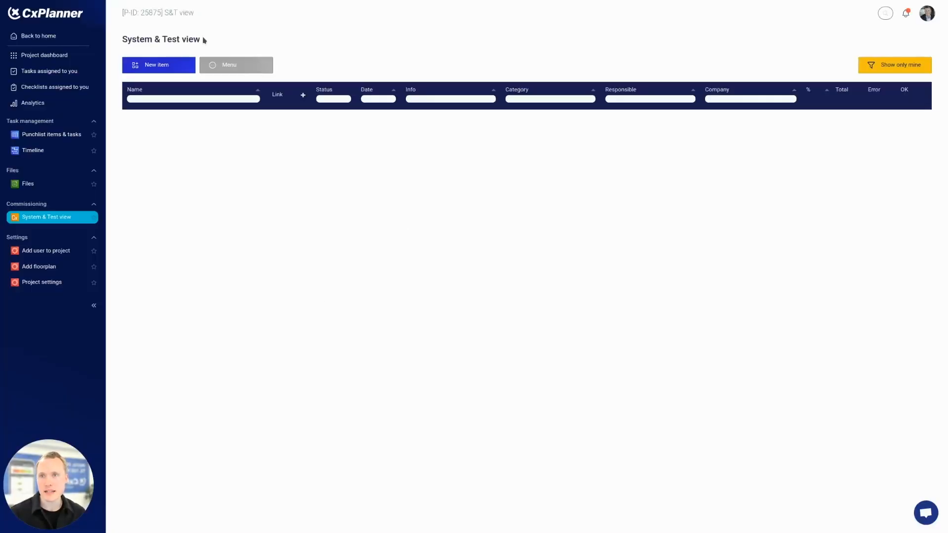
pyautogui.moveTo(203, 40); pyautogui.dragTo(123, 39)
pyautogui.click(192, 192)
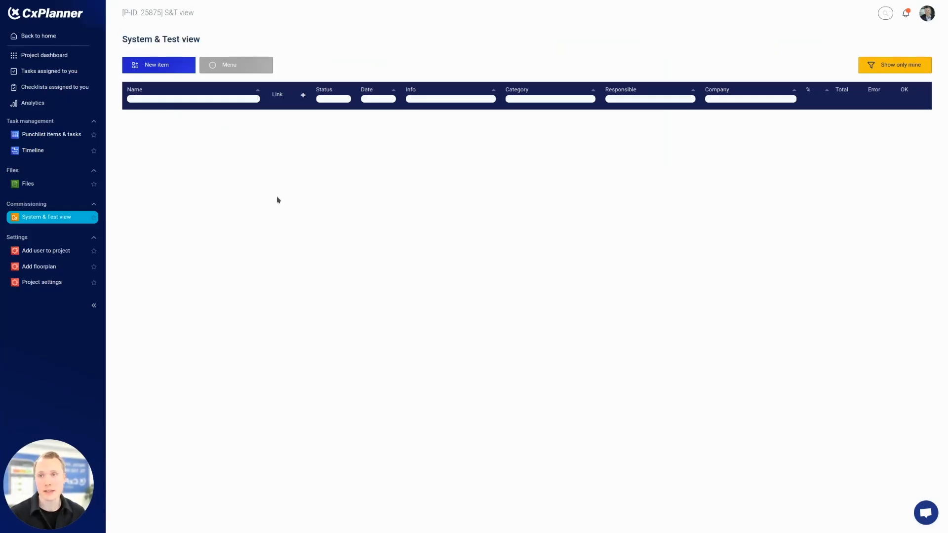
pyautogui.click(152, 69)
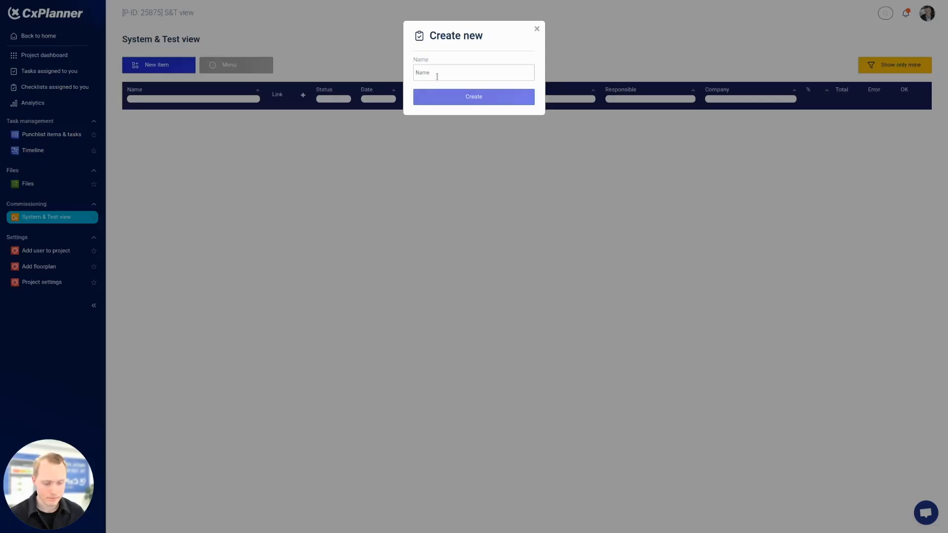
pyautogui.write('Mehcani')
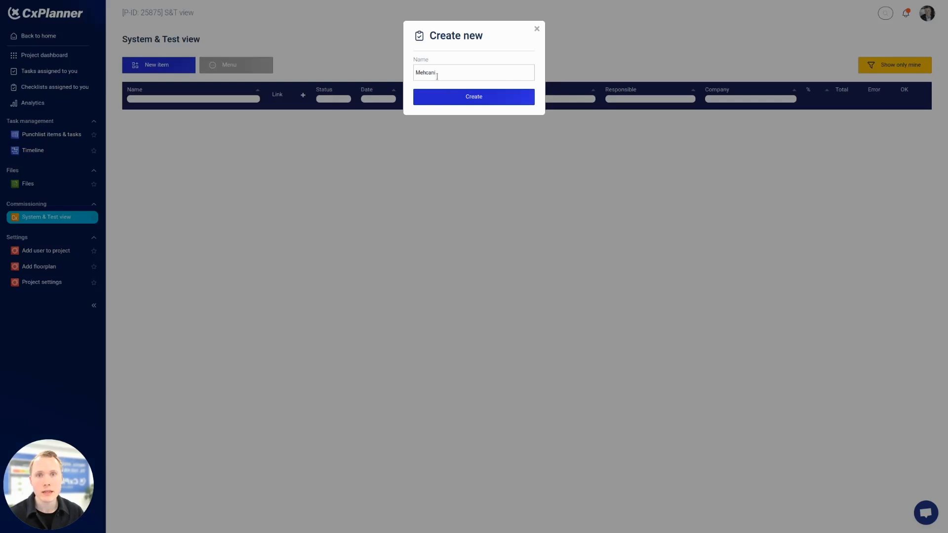
pyautogui.press('BackSpace')
pyautogui.press('BackSpace')
pyautogui.press('BackSpace')
pyautogui.write('chanical')
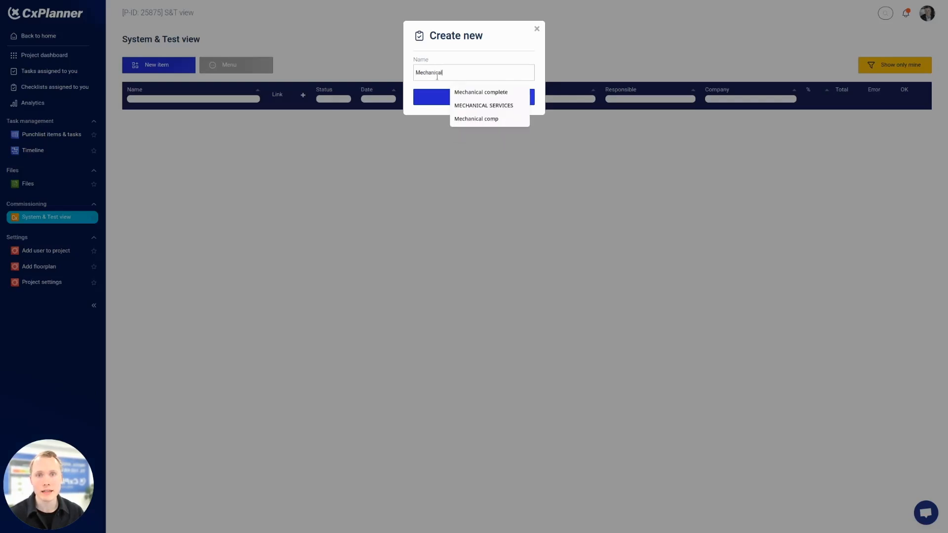
pyautogui.write(' complete')
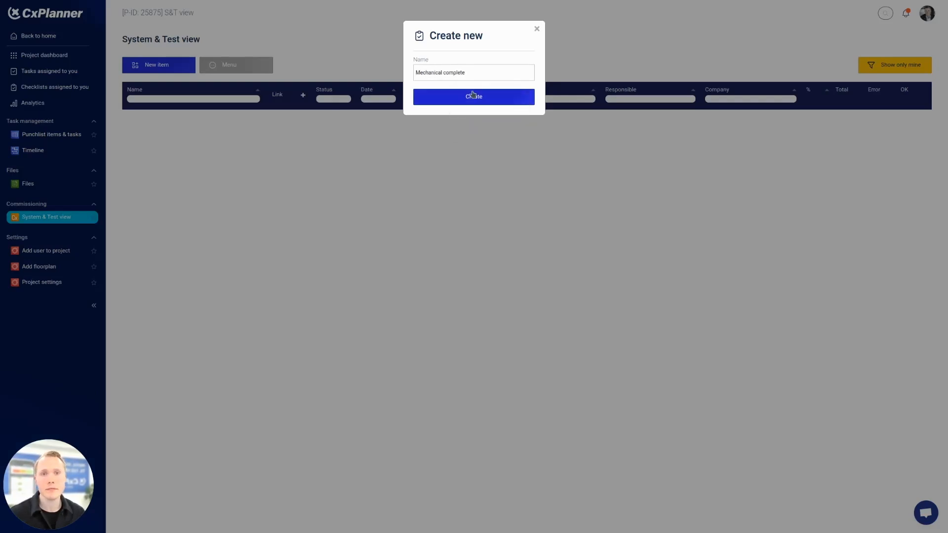
pyautogui.click(473, 95)
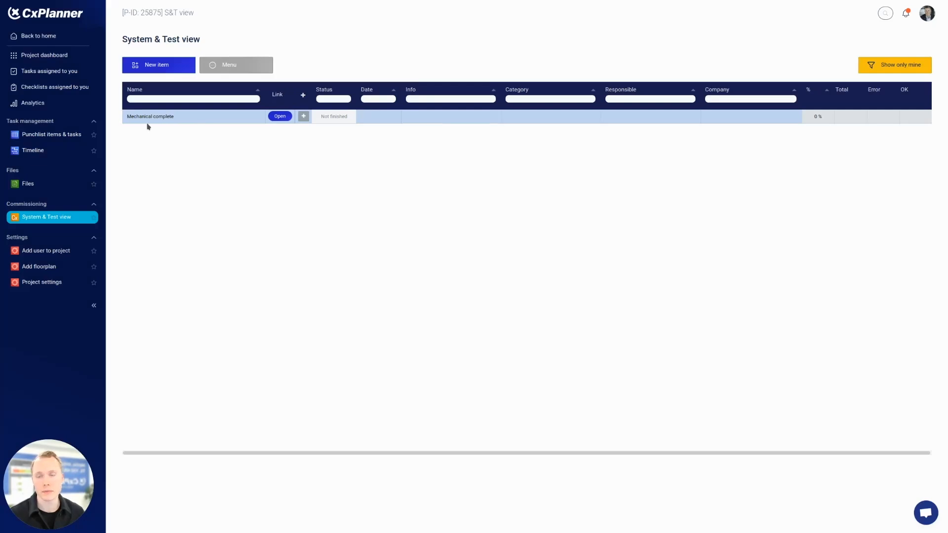
# Add a sub-item named "AHU" under the Mechanical complete item.
pyautogui.click(303, 116)
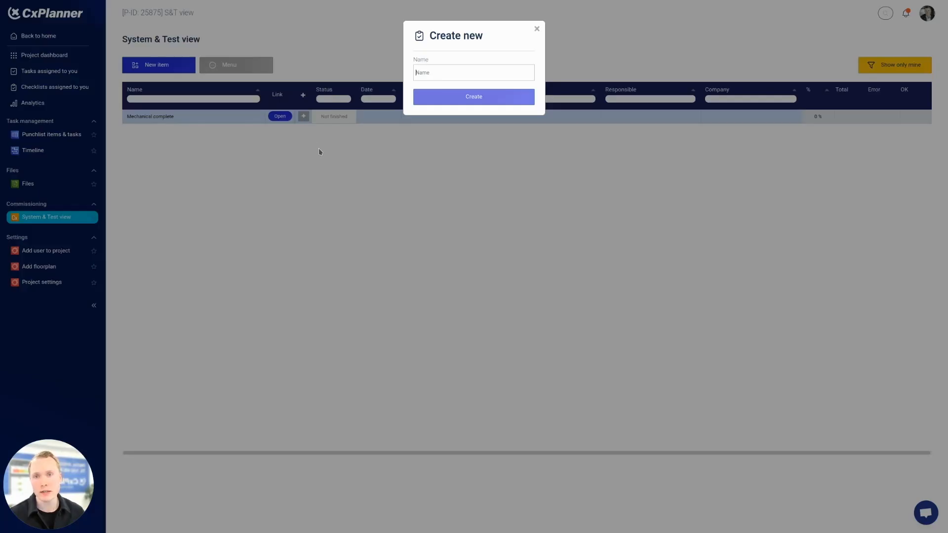
pyautogui.write('AHU')
pyautogui.press('Return')
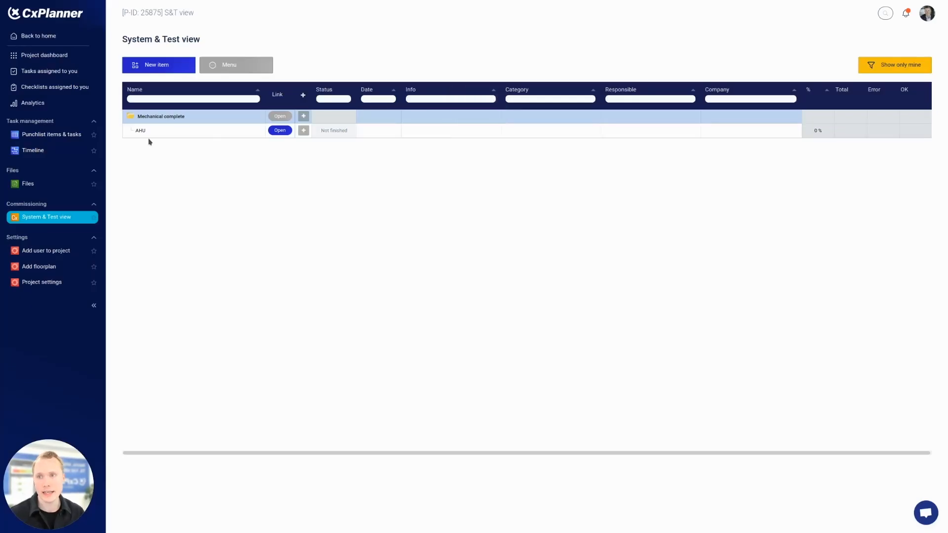
# Add three sub-items named AHU-001, AHU-002 and AHU-003 under the AHU item.
pyautogui.click(304, 130)
pyautogui.write('AHU-001')
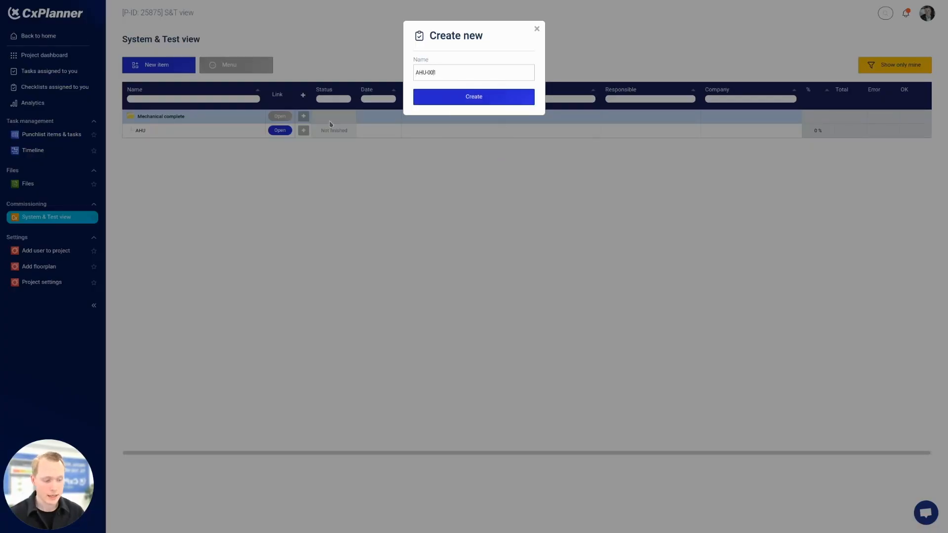
pyautogui.hotkey('ctrl', 'a')
pyautogui.press('Return')
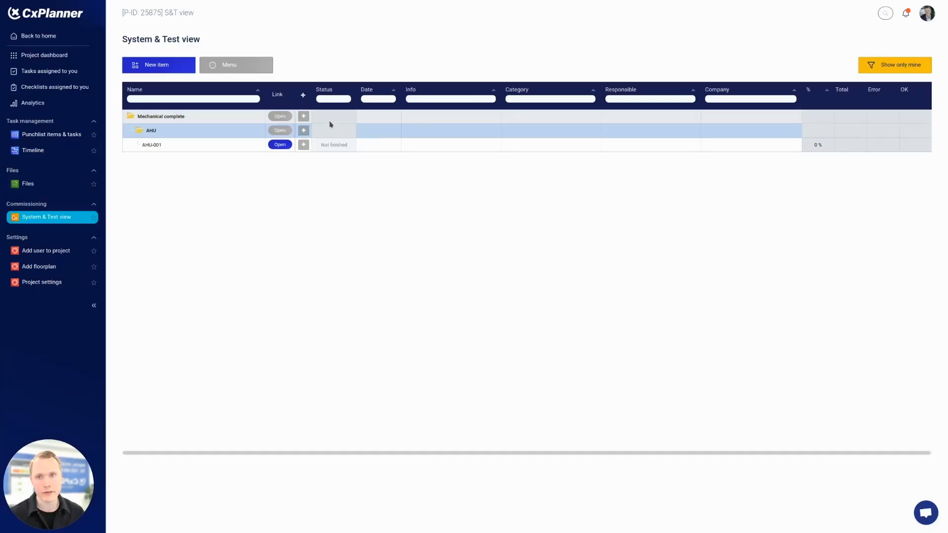
pyautogui.click(304, 131)
pyautogui.write('AHU-002')
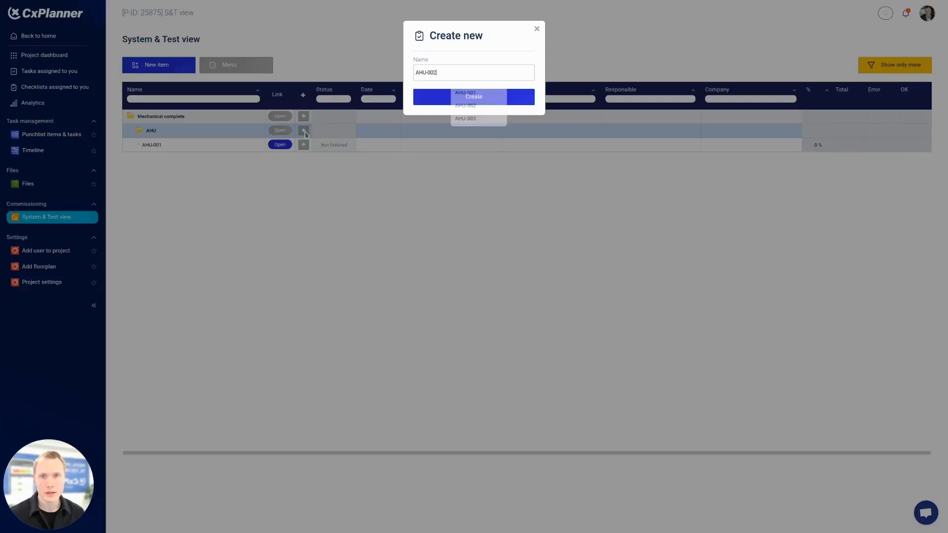
pyautogui.press('Return')
pyautogui.click(304, 131)
pyautogui.write('AHU-003')
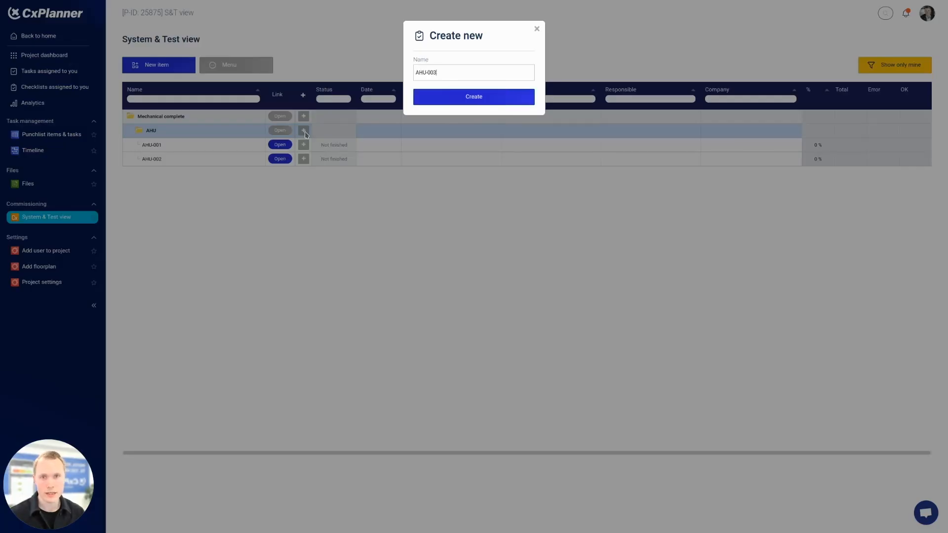
pyautogui.press('Return')
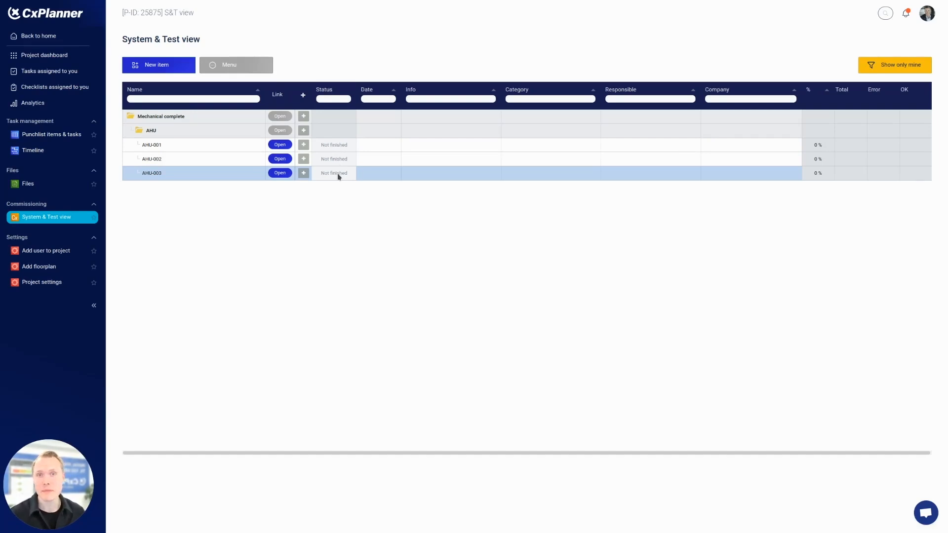
# Assign the project owner as the responsible user for AHU-003 and AHU-002.
pyautogui.click(645, 173)
pyautogui.click(636, 195)
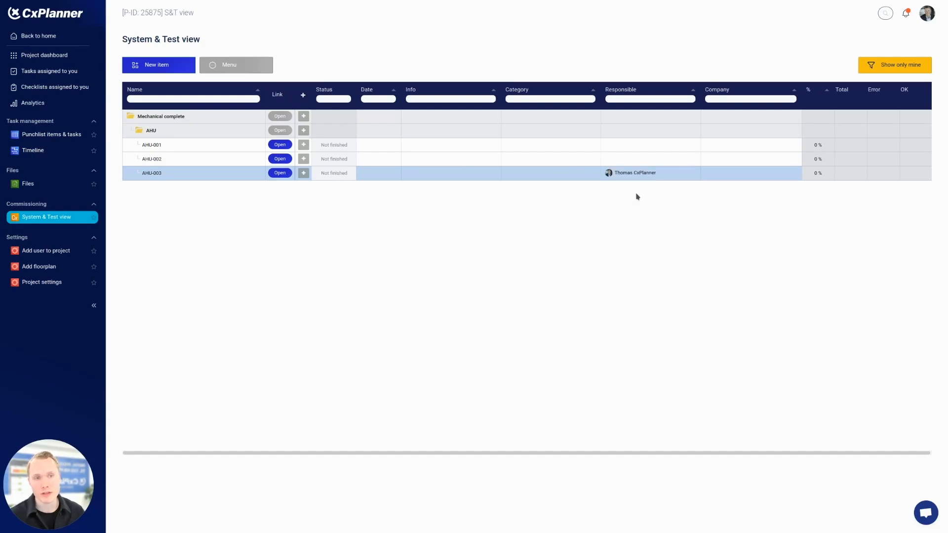
pyautogui.click(653, 159)
pyautogui.click(634, 182)
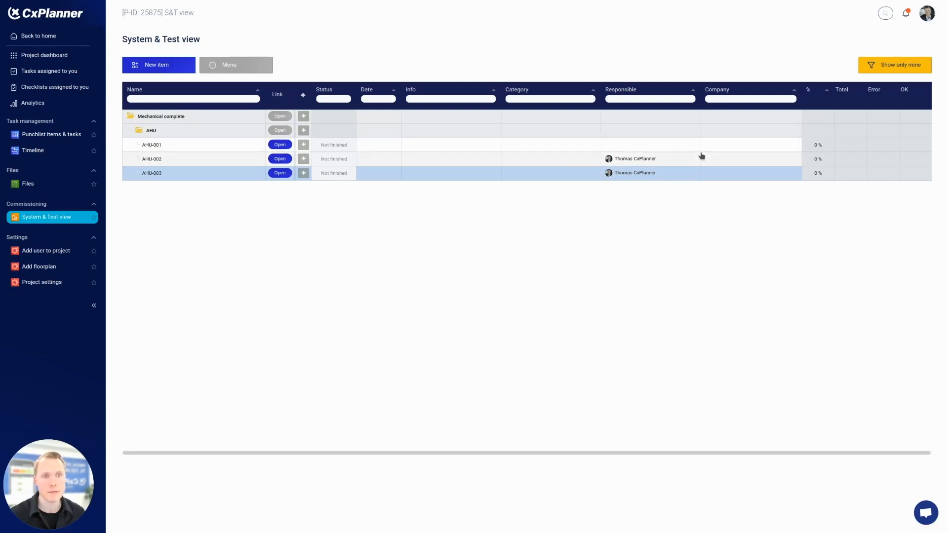
# Set the company of AHU-002 to CxPlanner Help and its category to AHU.
pyautogui.click(725, 173)
pyautogui.click(735, 182)
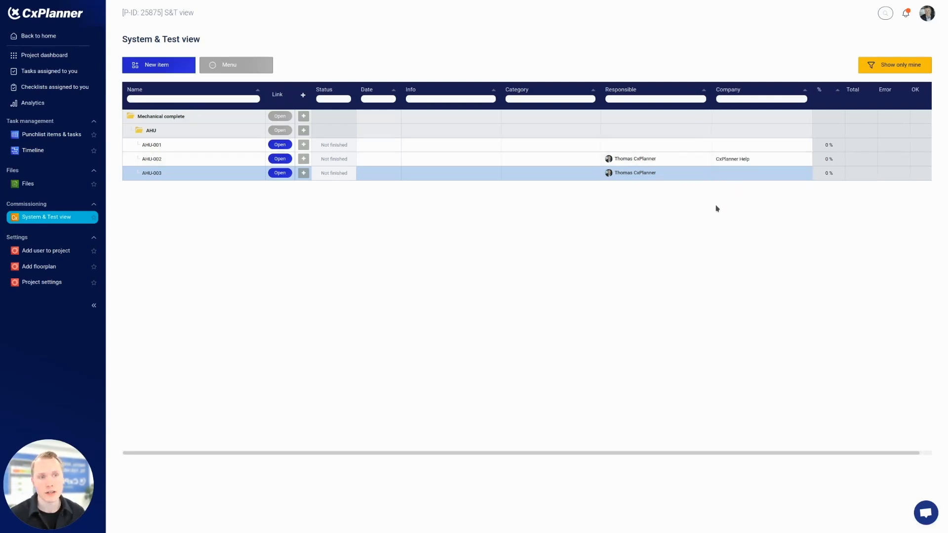
pyautogui.click(565, 159)
pyautogui.click(523, 173)
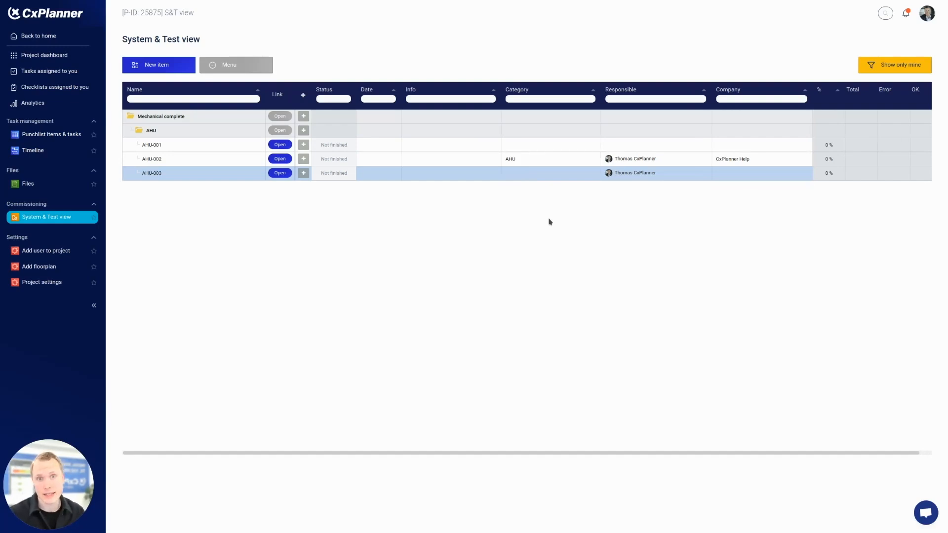
# Enter "Process ventilation" as the info text for AHU-002.
pyautogui.click(425, 158)
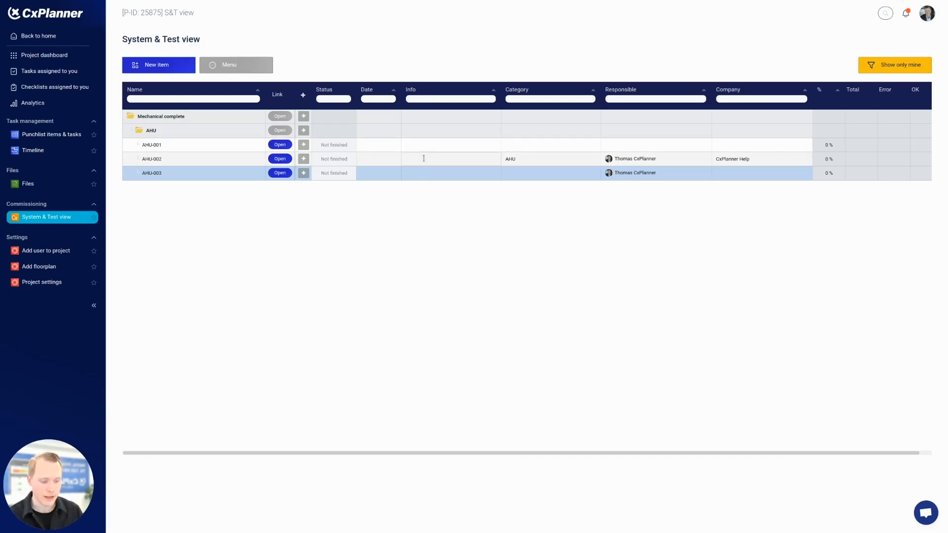
pyautogui.write('Process ventila')
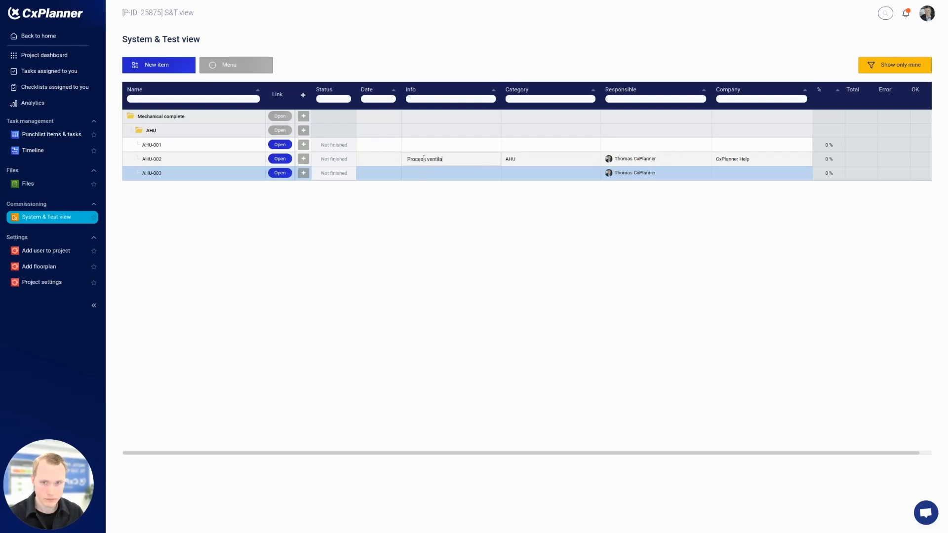
pyautogui.write('tion')
pyautogui.press('Return')
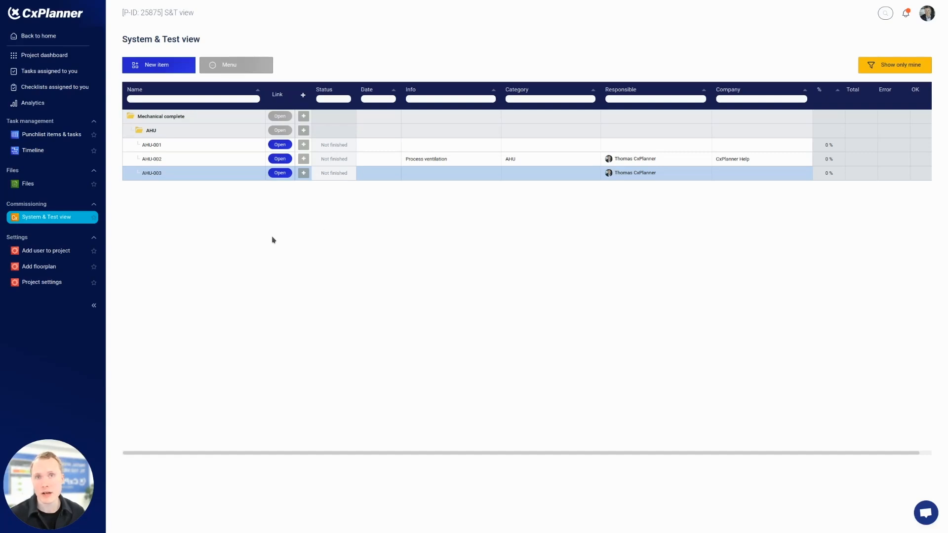
# Open the settings of the System & Test view for configuring its list buttons and columns.
pyautogui.click(236, 67)
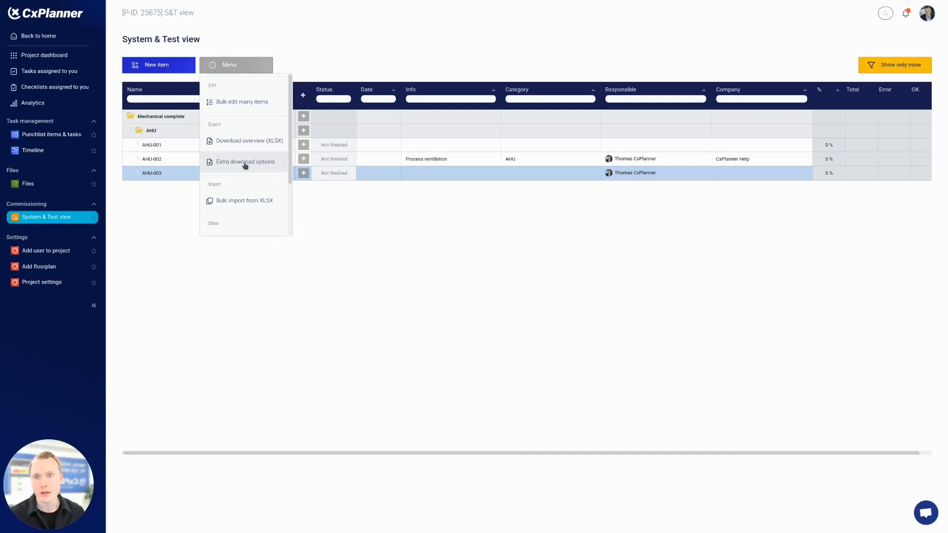
pyautogui.scroll(-2, 244, 170)
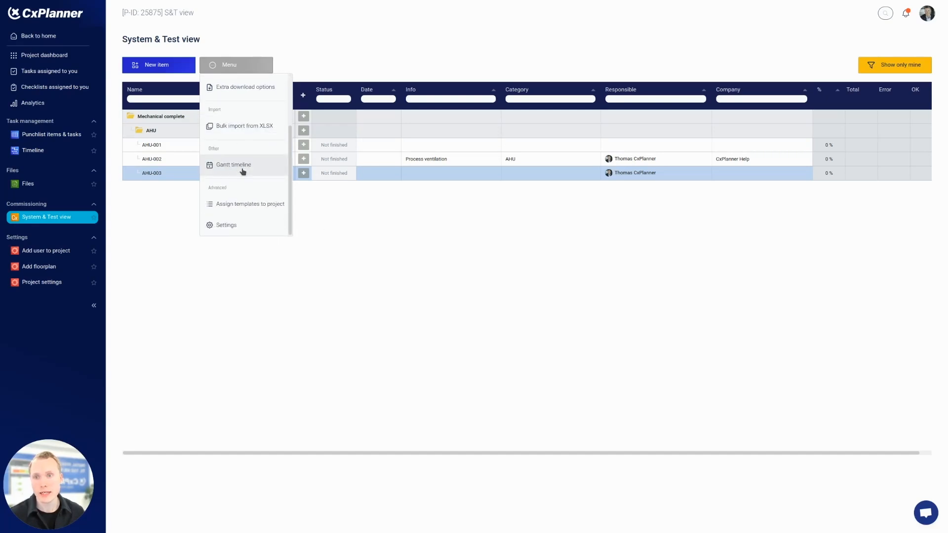
pyautogui.click(238, 225)
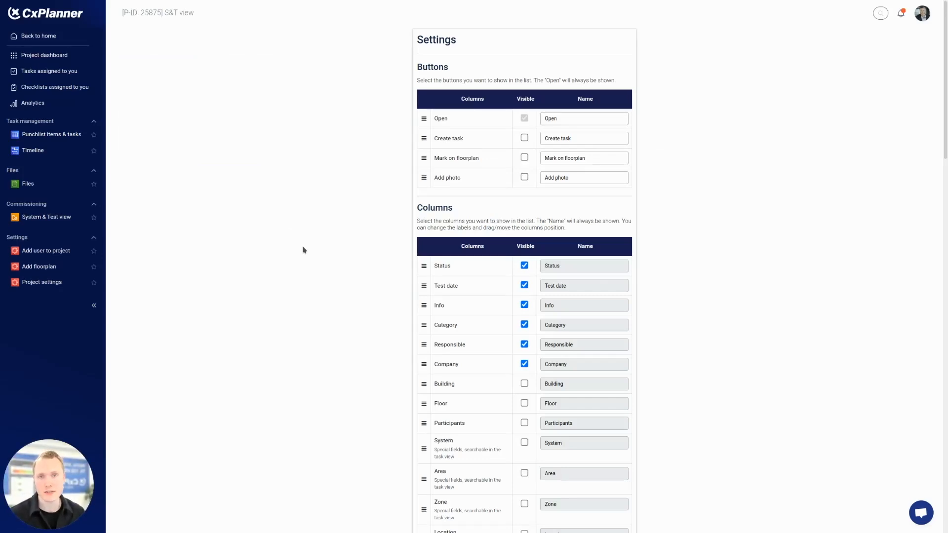
pyautogui.doubleClick(457, 65)
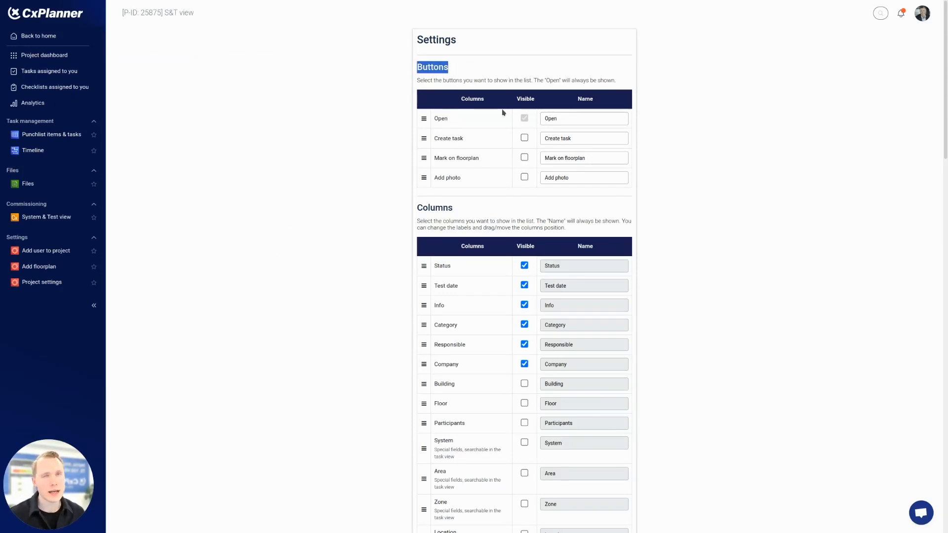
pyautogui.click(506, 79)
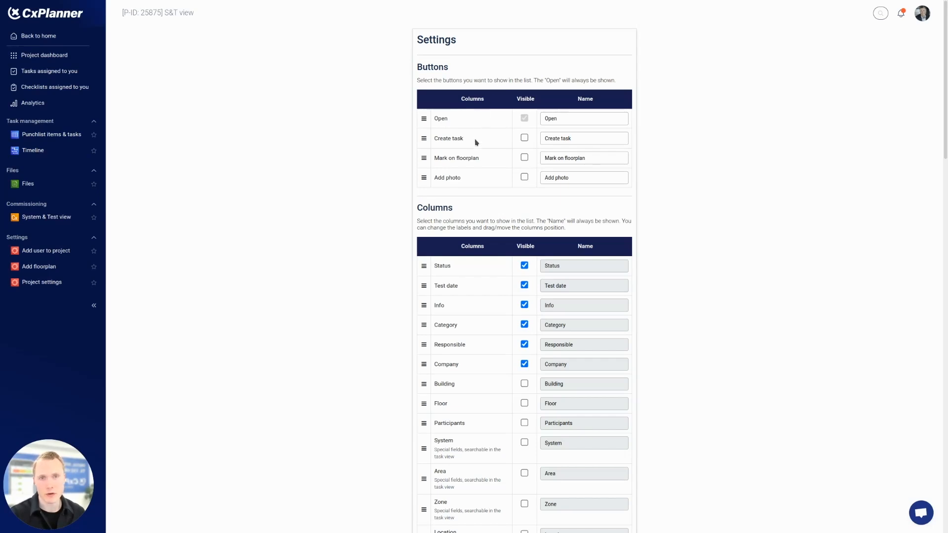
# Hide the Info column and make the System column visible in the System & Test list.
pyautogui.scroll(-3, 468, 156)
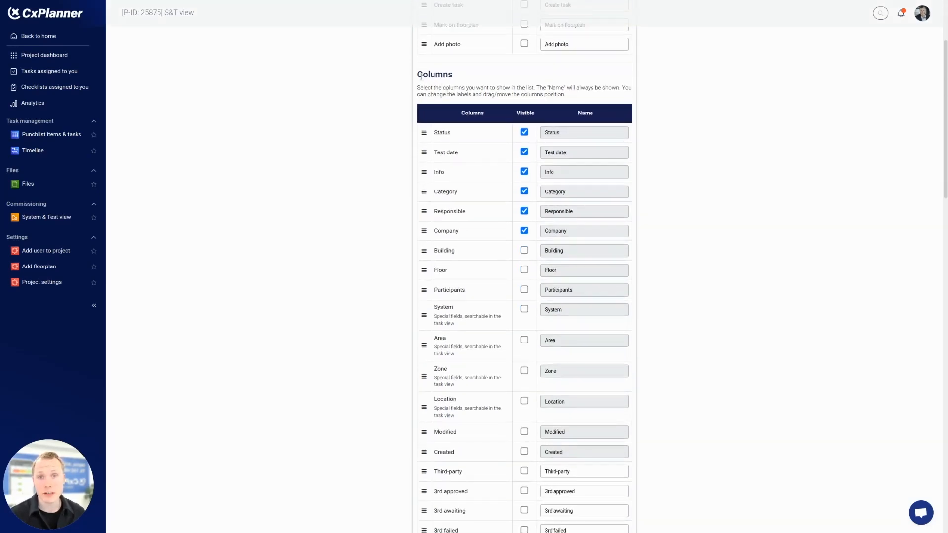
pyautogui.moveTo(419, 75); pyautogui.dragTo(464, 82)
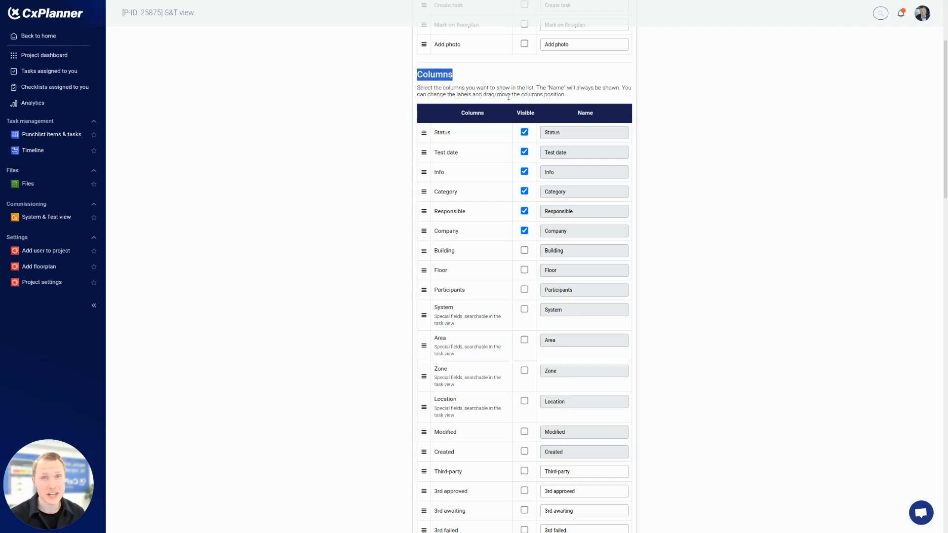
pyautogui.scroll(-2, 475, 181)
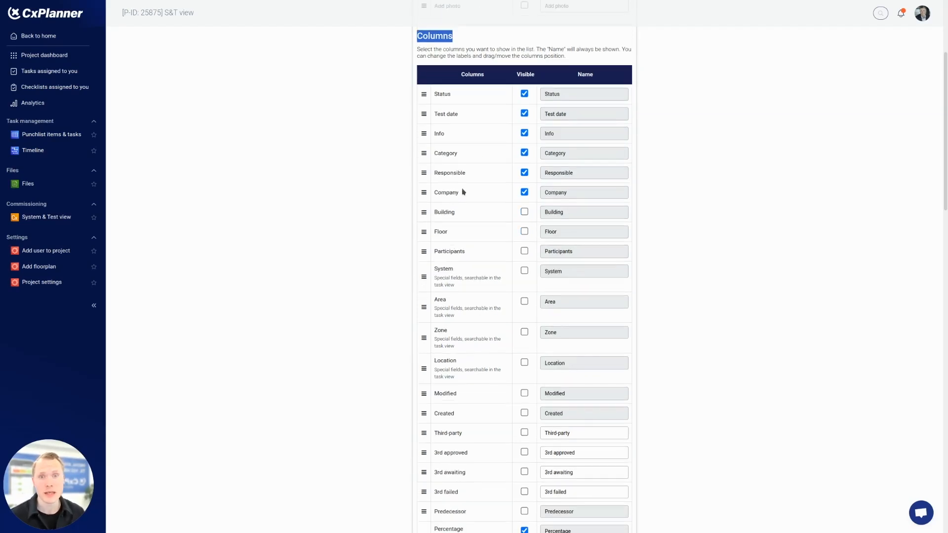
pyautogui.click(525, 127)
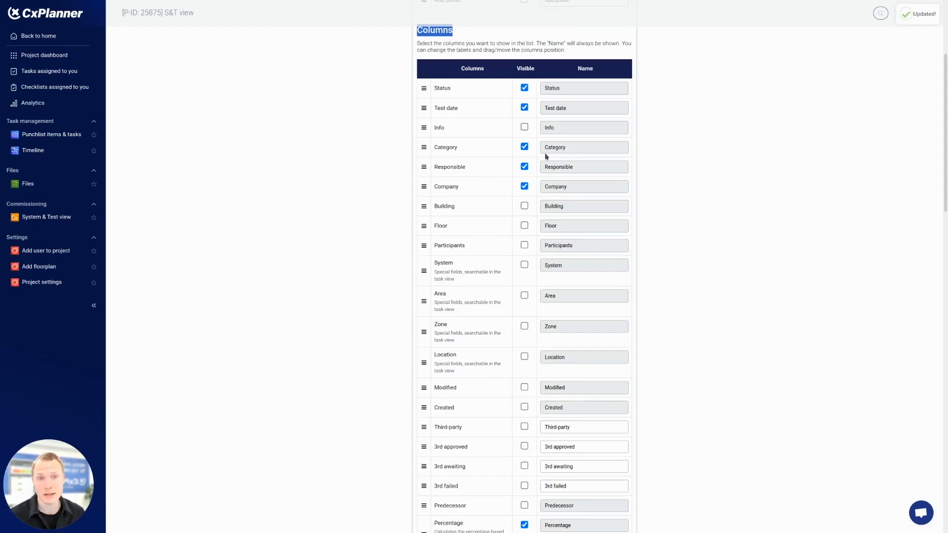
pyautogui.scroll(-2, 540, 198)
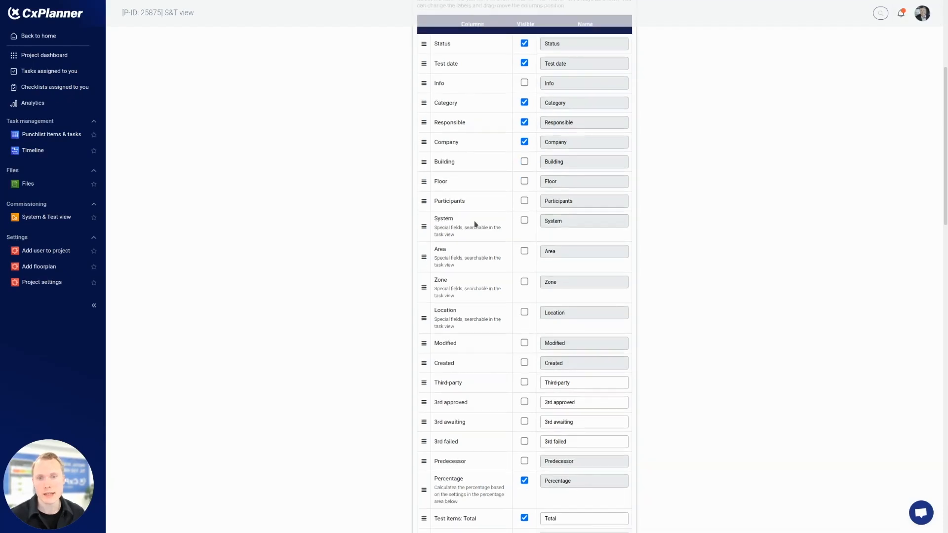
pyautogui.click(525, 221)
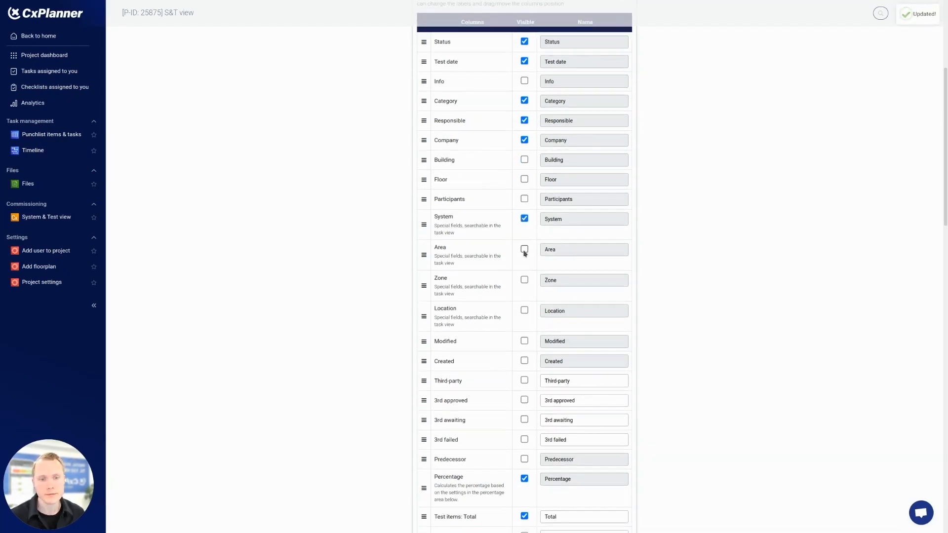
# Make the custom column Col1 visible in the System & Test list and name it PI&D.
pyautogui.scroll(-3, 525, 250)
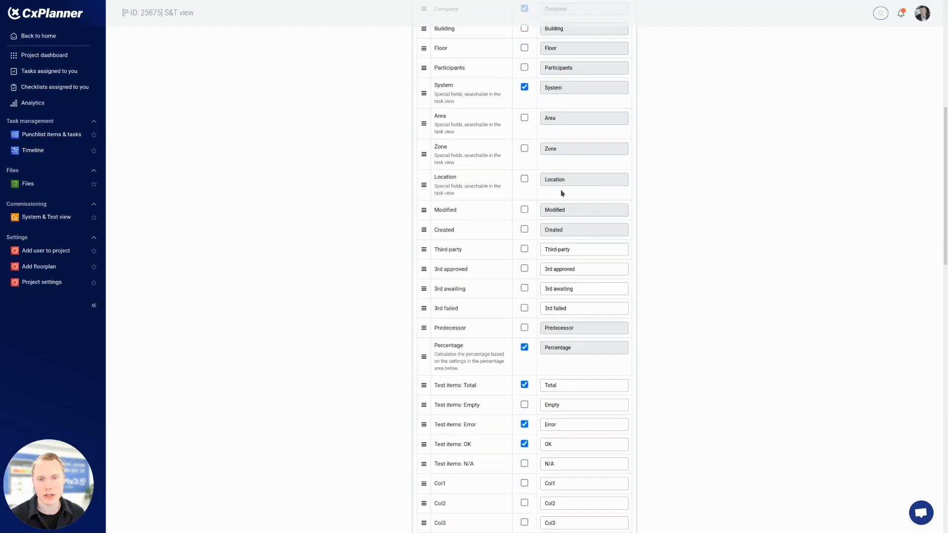
pyautogui.scroll(-1, 478, 336)
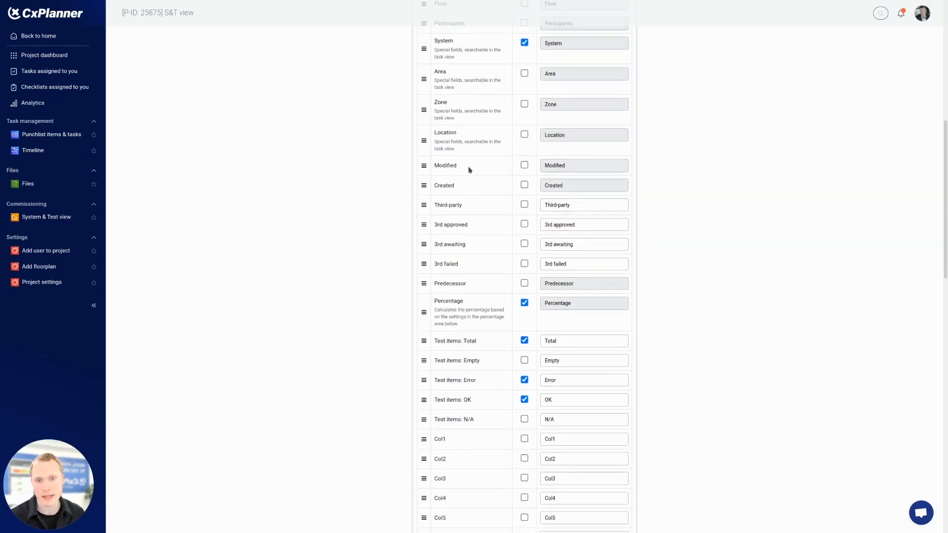
pyautogui.moveTo(455, 149); pyautogui.dragTo(433, 143)
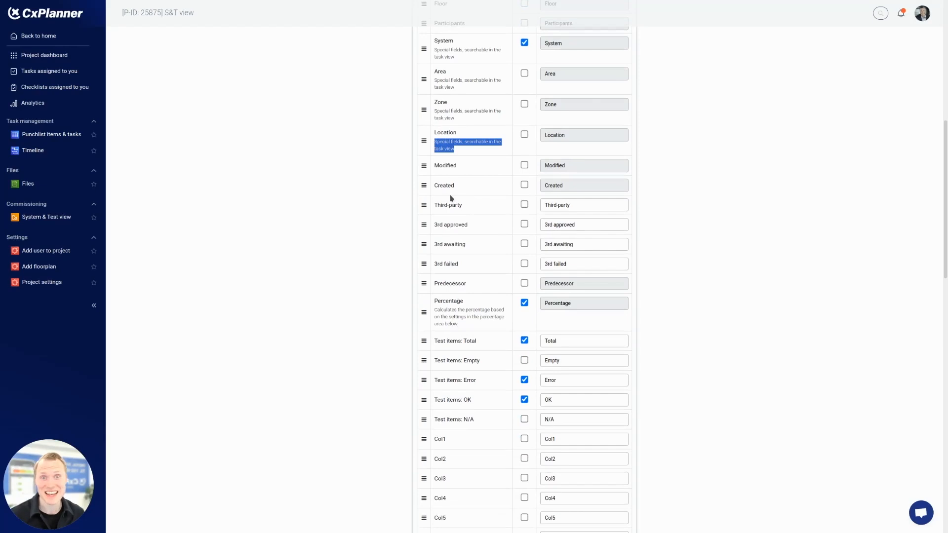
pyautogui.click(351, 214)
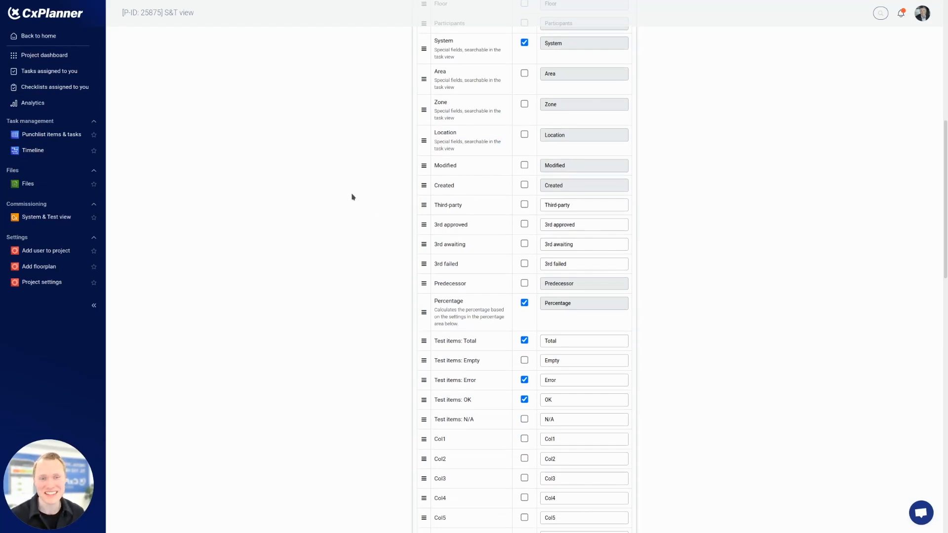
pyautogui.scroll(-3, 367, 203)
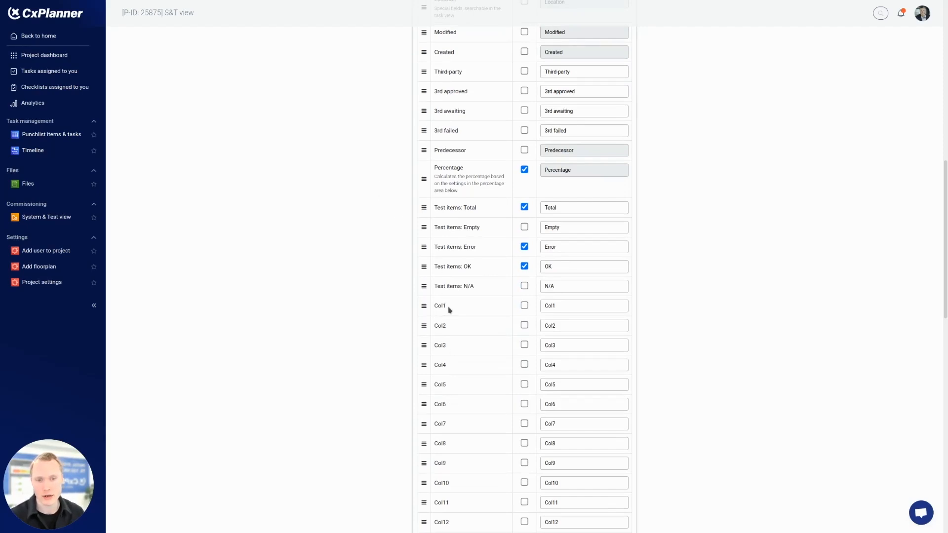
pyautogui.click(524, 306)
pyautogui.click(564, 305)
pyautogui.moveTo(564, 305); pyautogui.dragTo(544, 304)
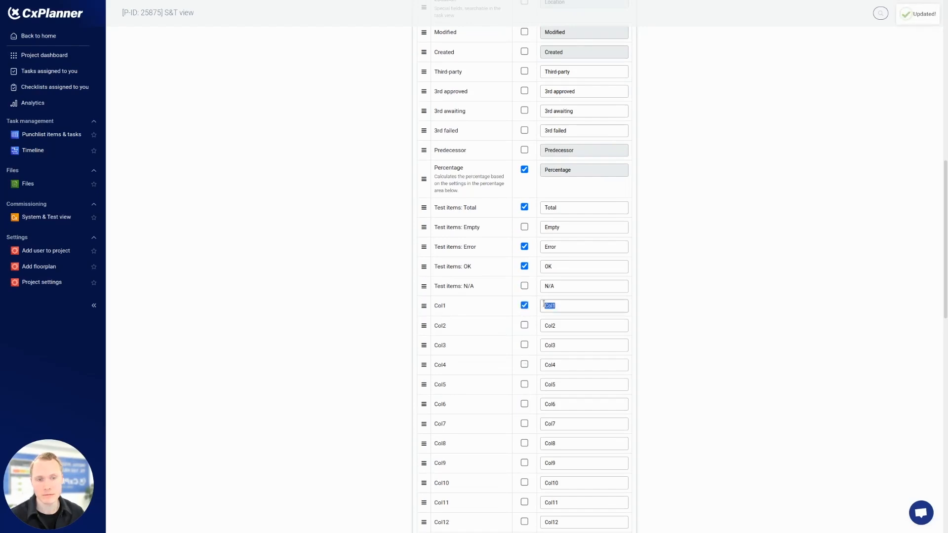
pyautogui.write('PI&D')
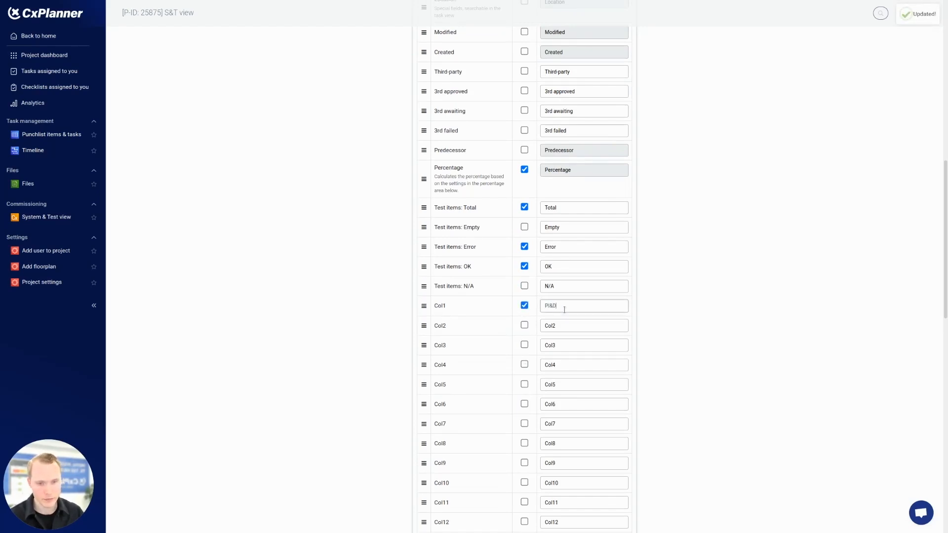
pyautogui.click(644, 330)
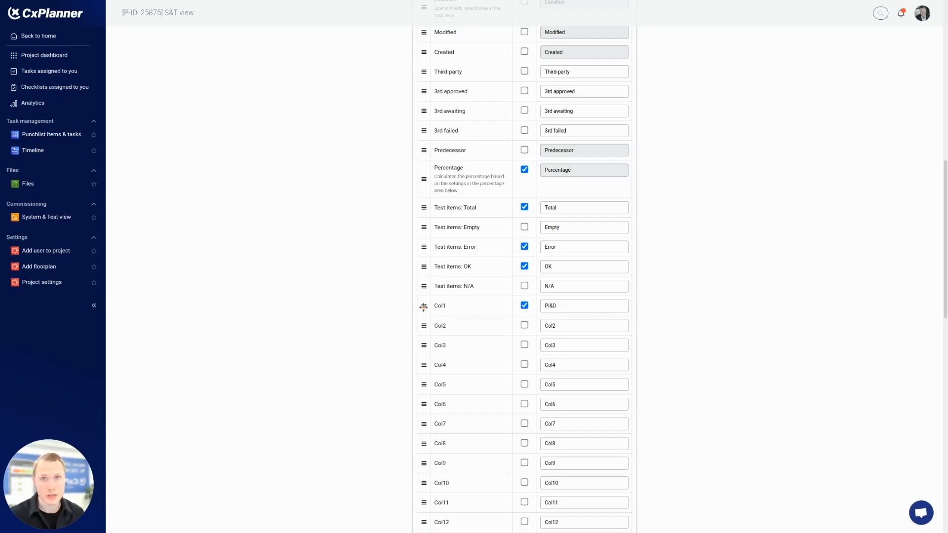
# Move the Col1 column up in the column order, placing it directly above the System column.
pyautogui.moveTo(424, 307); pyautogui.dragTo(434, 72)
pyautogui.scroll(3, 426, 188)
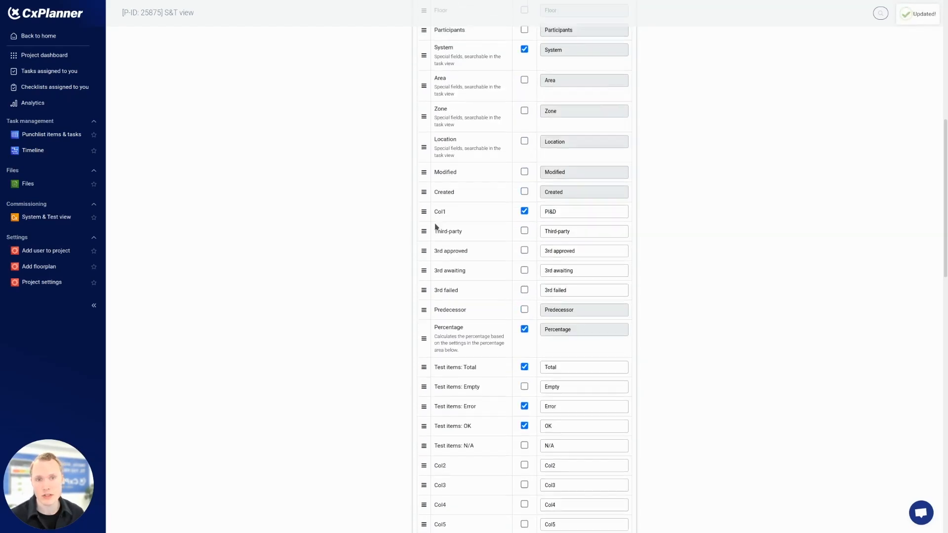
pyautogui.moveTo(423, 249); pyautogui.dragTo(424, 73)
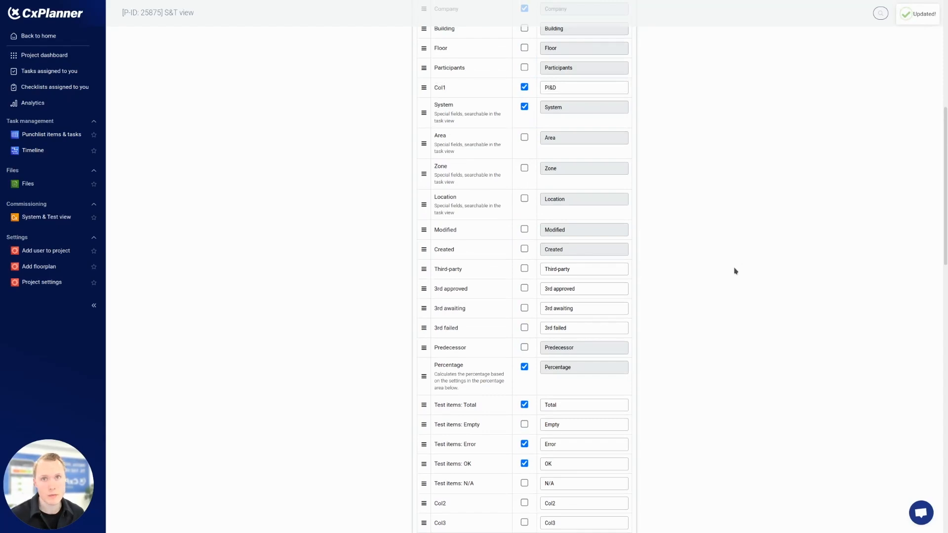
# Try the Percentage done options for temporary approved checklists and for test items and tasks, and restore Approved checklists.
pyautogui.scroll(-6, 683, 341)
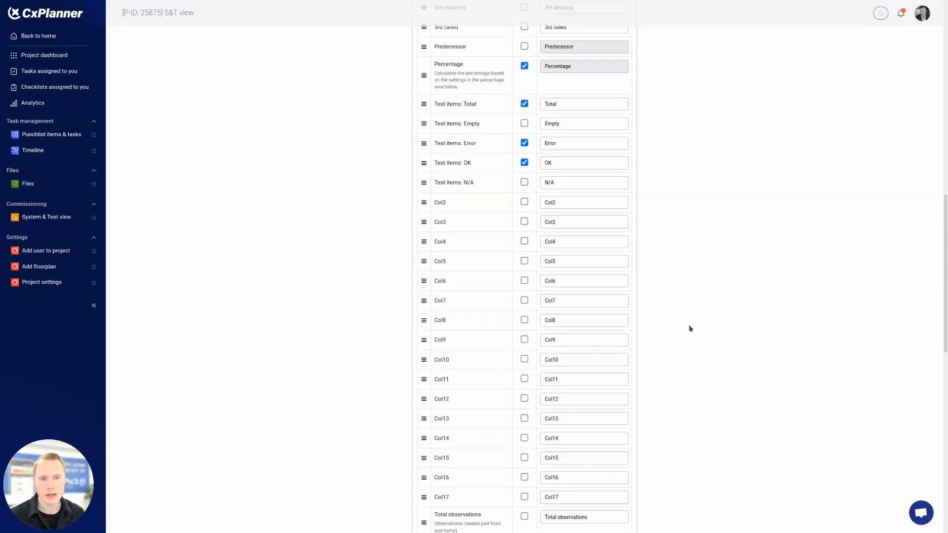
pyautogui.scroll(-12, 689, 328)
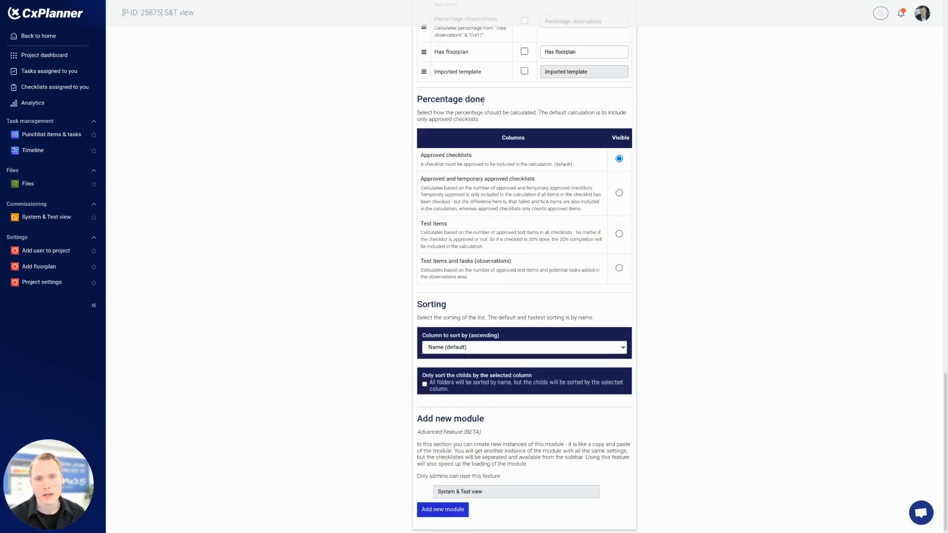
pyautogui.tripleClick(477, 99)
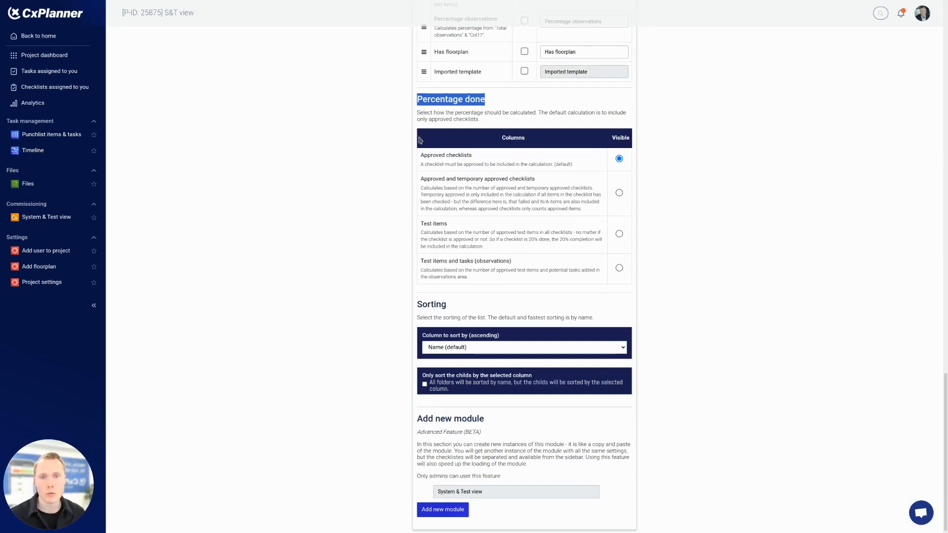
pyautogui.doubleClick(430, 156)
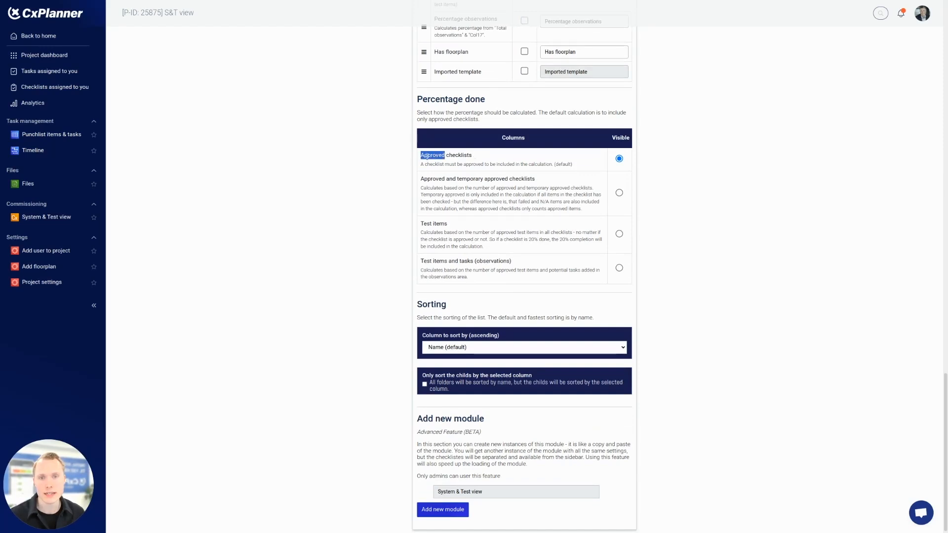
pyautogui.click(388, 168)
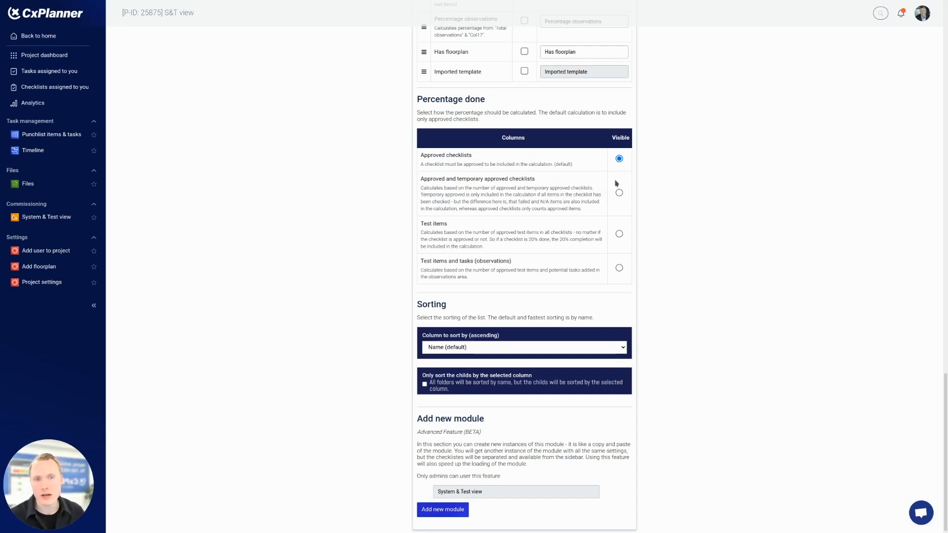
pyautogui.click(619, 193)
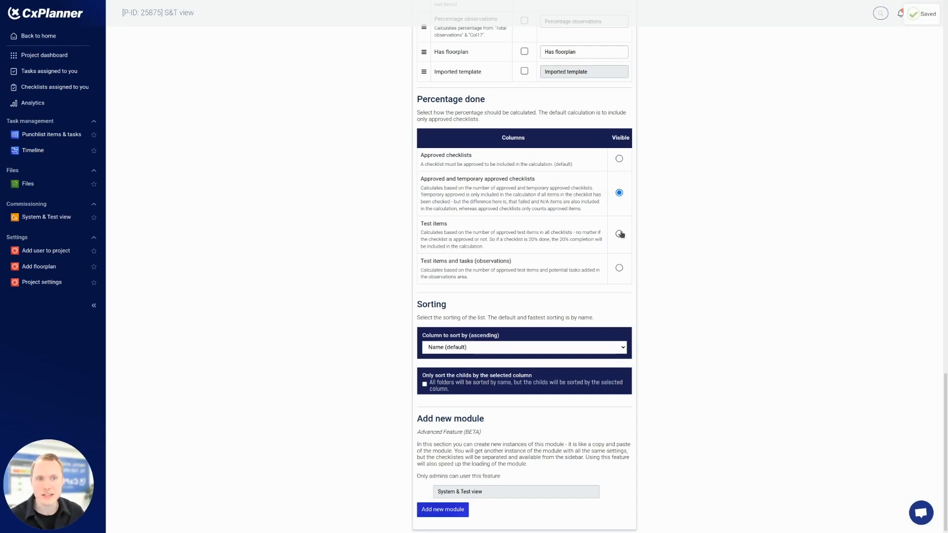
pyautogui.click(619, 268)
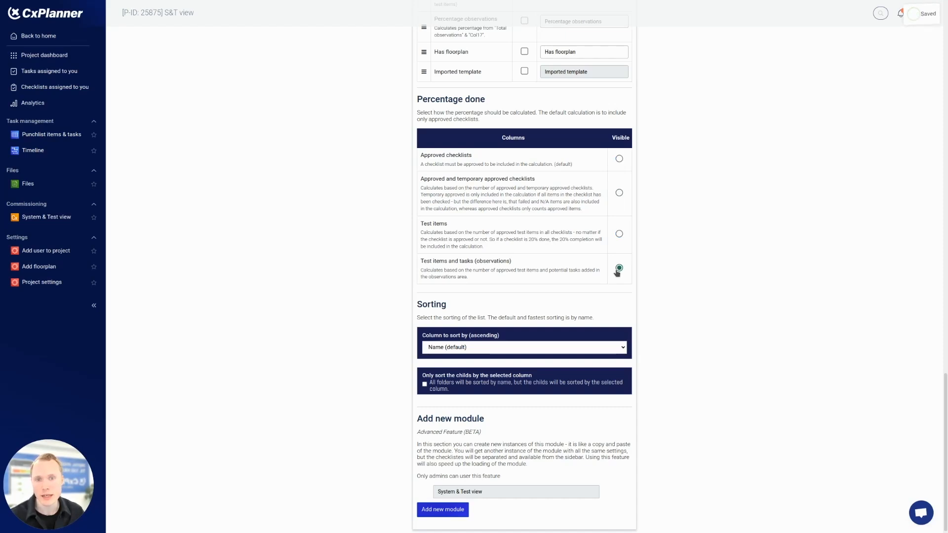
pyautogui.click(619, 159)
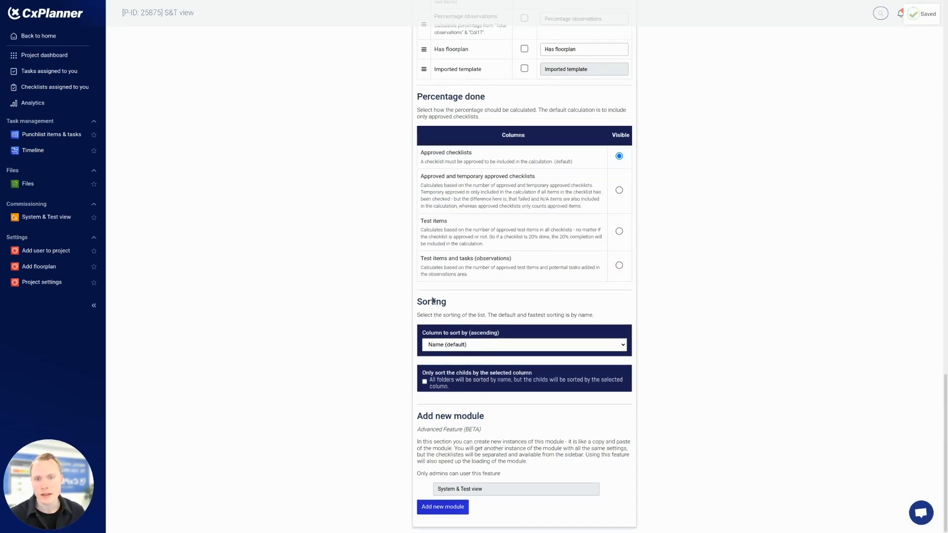
# Return from the settings to the System & Test view list and expand the AHU folder.
pyautogui.moveTo(419, 304); pyautogui.dragTo(452, 309)
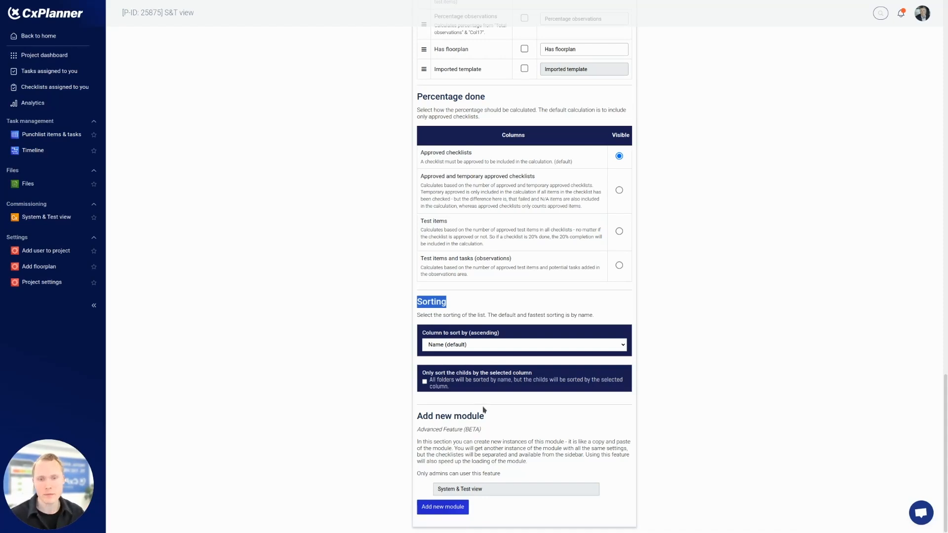
pyautogui.moveTo(418, 421); pyautogui.dragTo(506, 423)
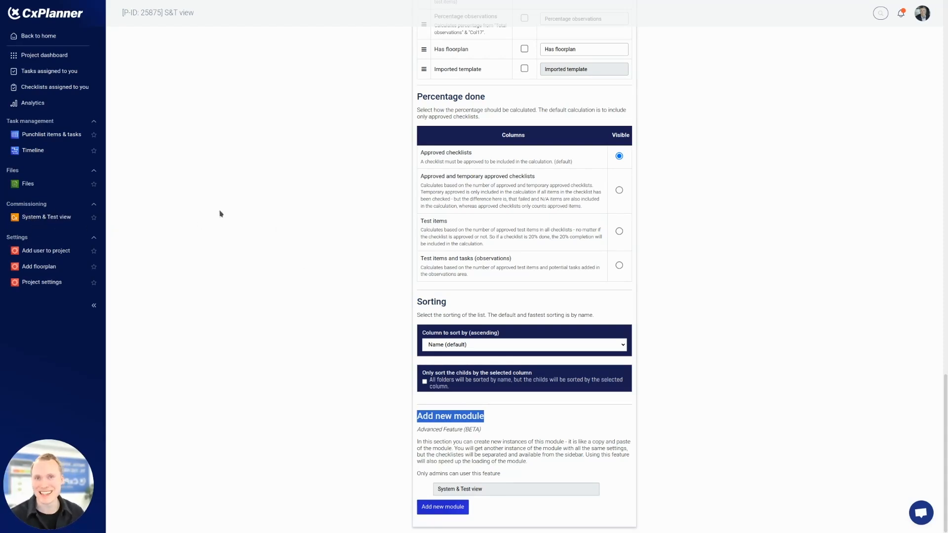
pyautogui.click(46, 221)
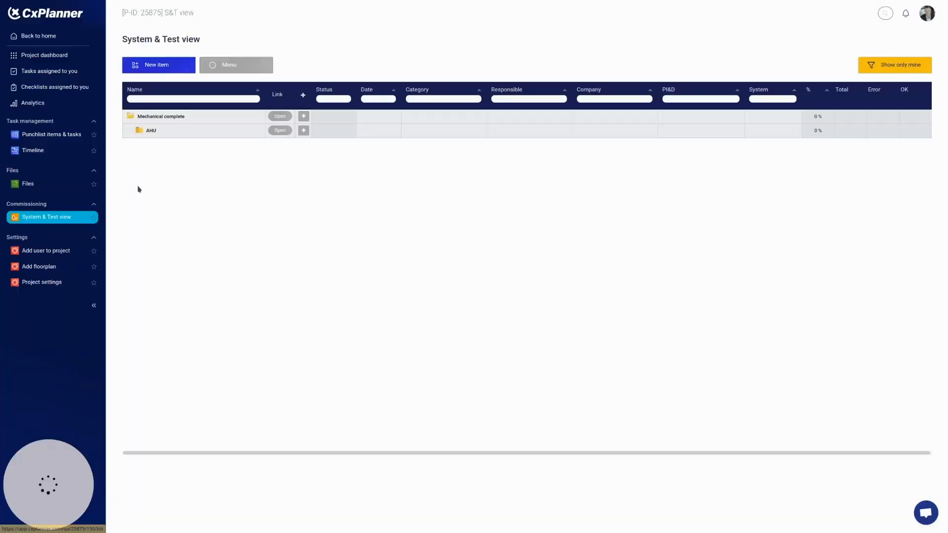
pyautogui.click(193, 134)
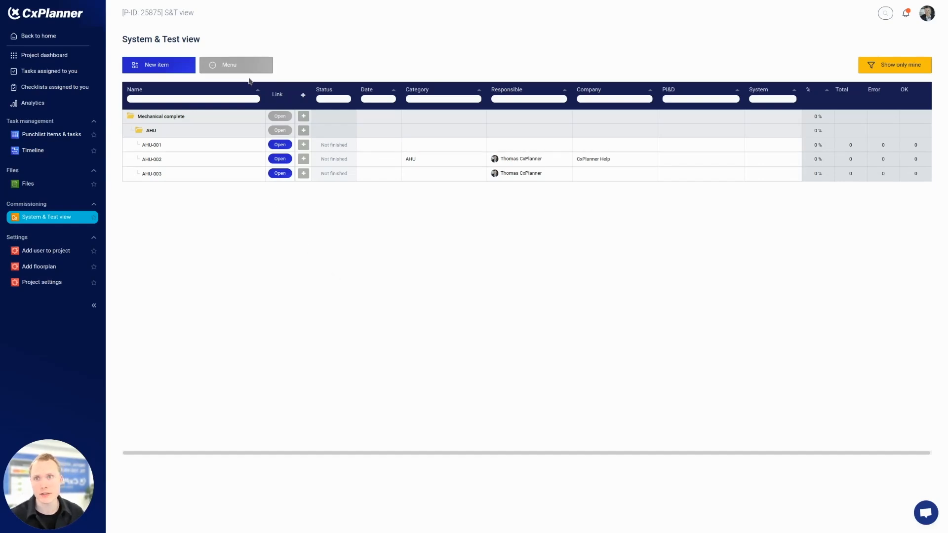
# Export the System & Test overview as an XLSX file and download it.
pyautogui.click(235, 71)
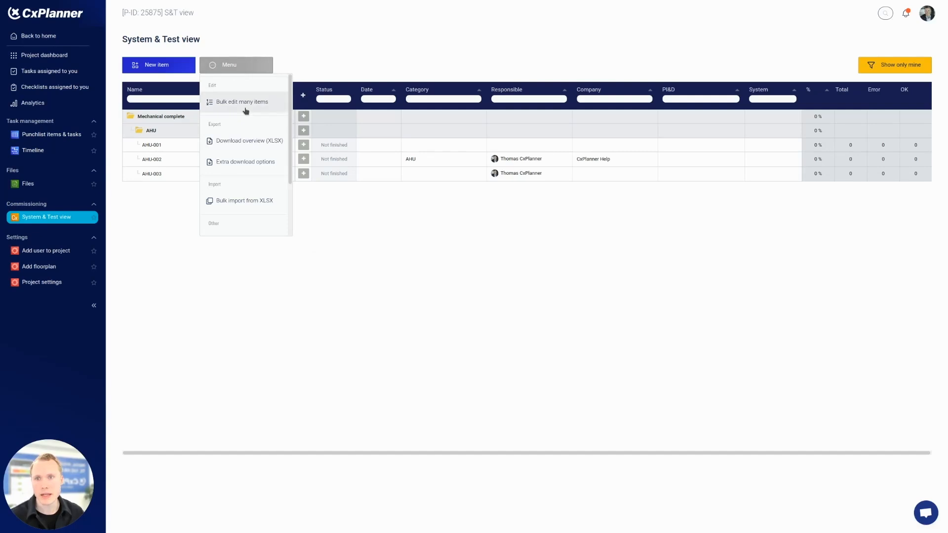
pyautogui.click(247, 144)
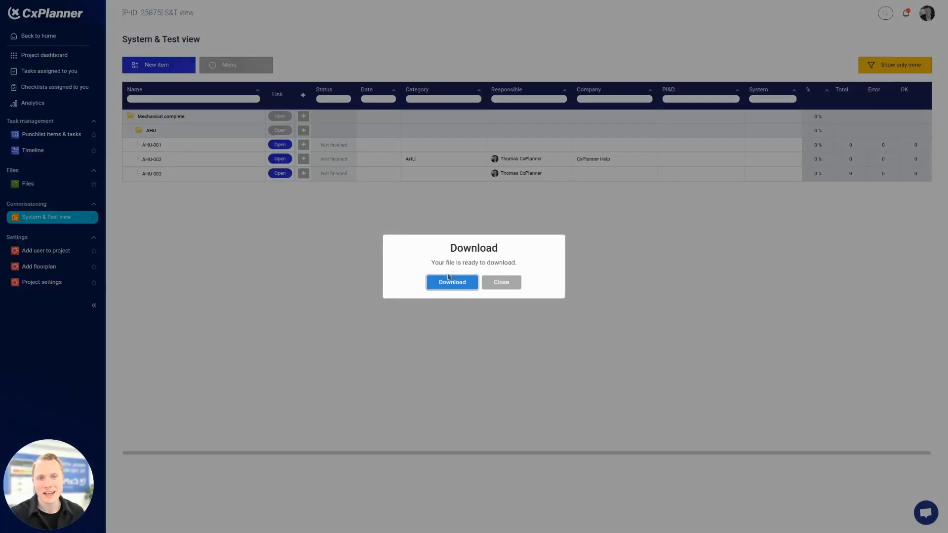
pyautogui.click(449, 278)
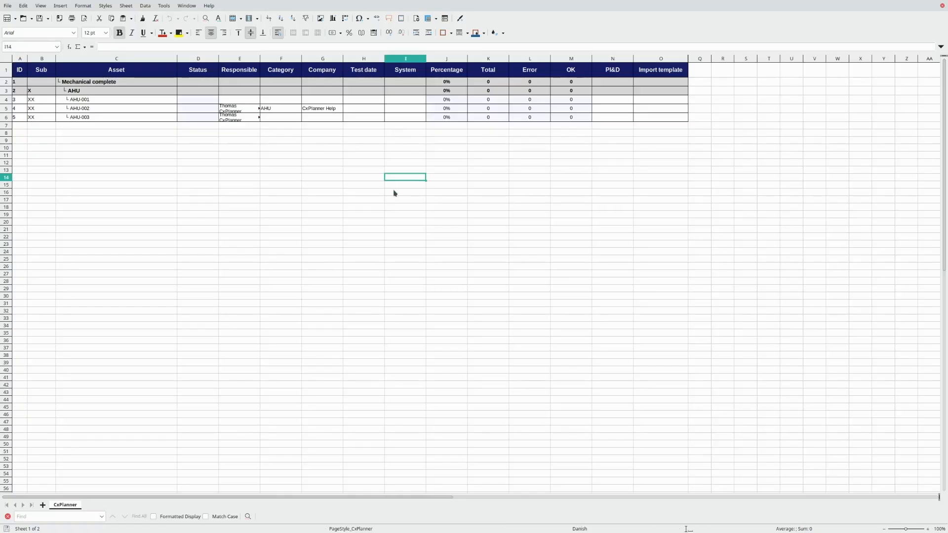
# In the spreadsheet program, examine the exported overview, especially the ID column and the rows of the AHU hierarchy.
pyautogui.click(397, 178)
pyautogui.scroll(5, 355, 238)
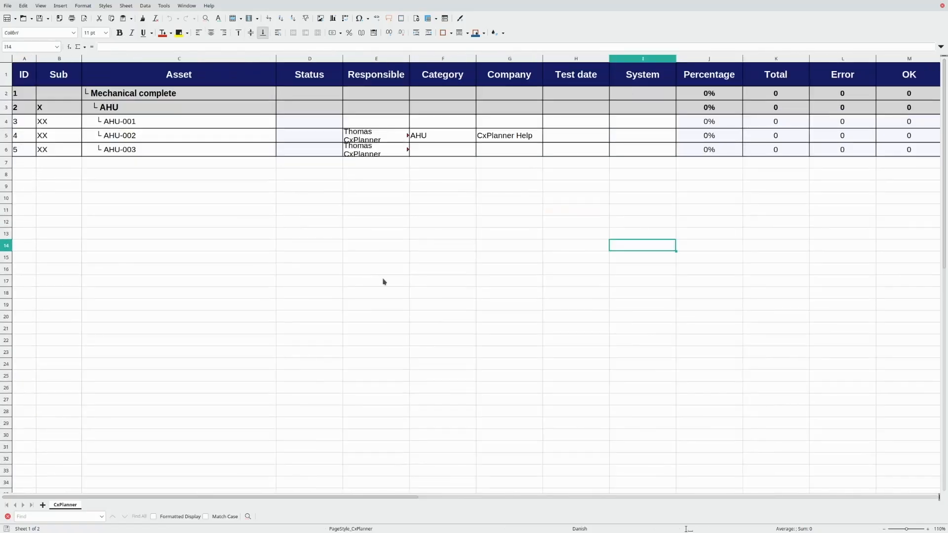
pyautogui.scroll(-2, 387, 279)
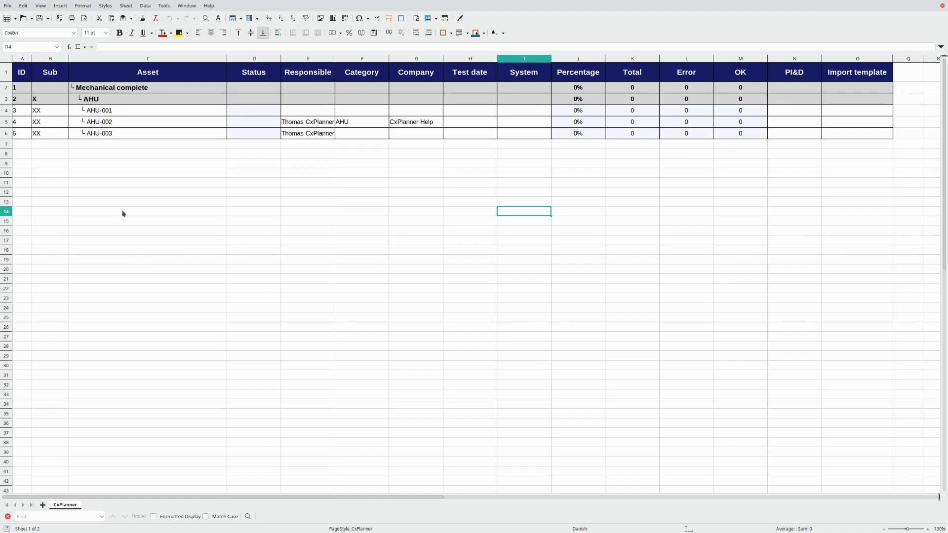
pyautogui.click(22, 60)
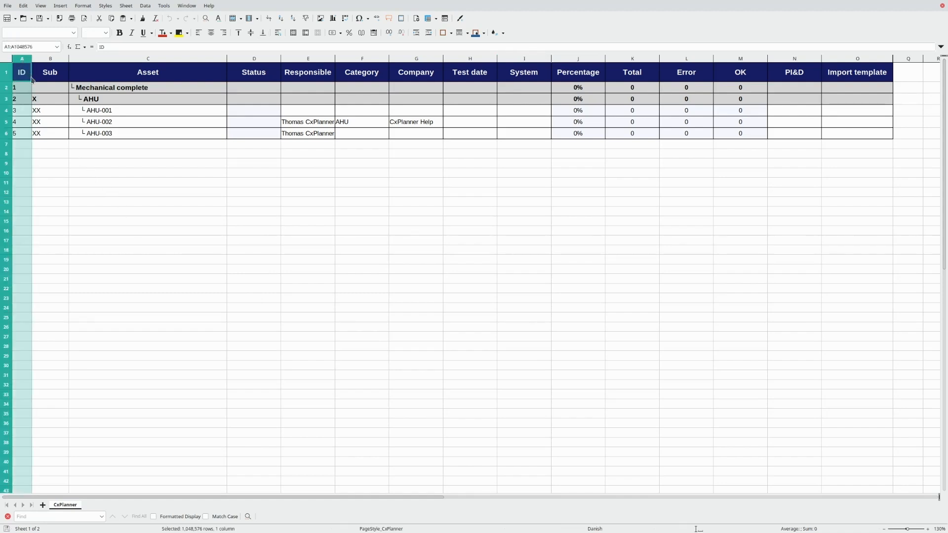
pyautogui.moveTo(27, 86); pyautogui.dragTo(23, 134)
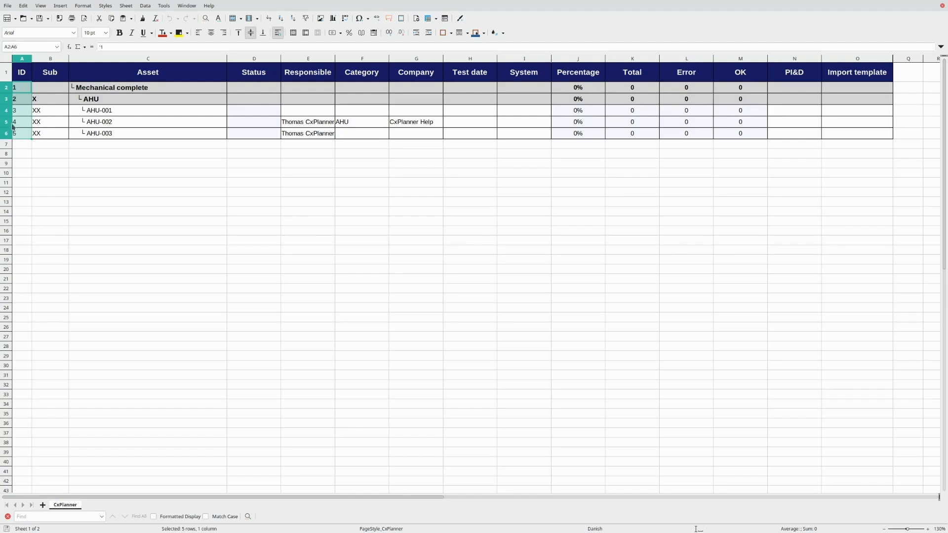
pyautogui.click(105, 110)
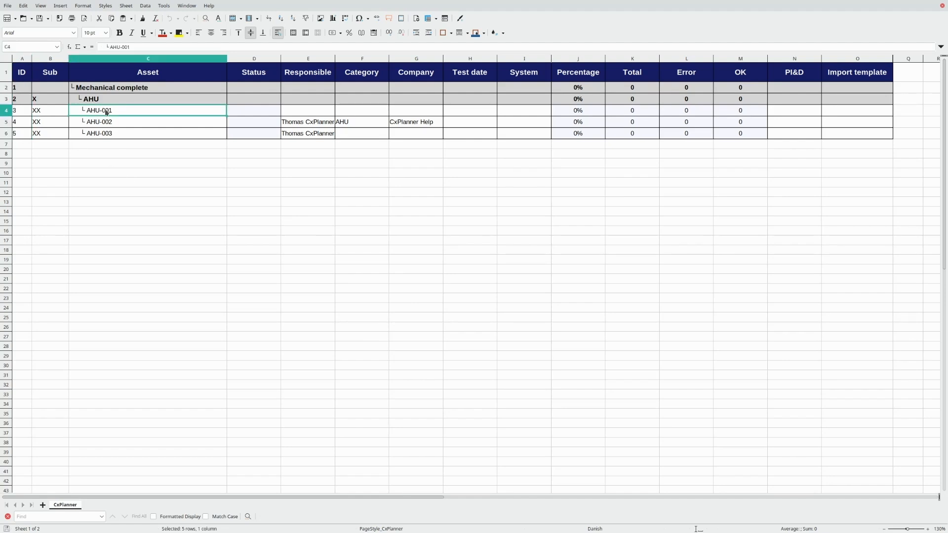
pyautogui.click(23, 112)
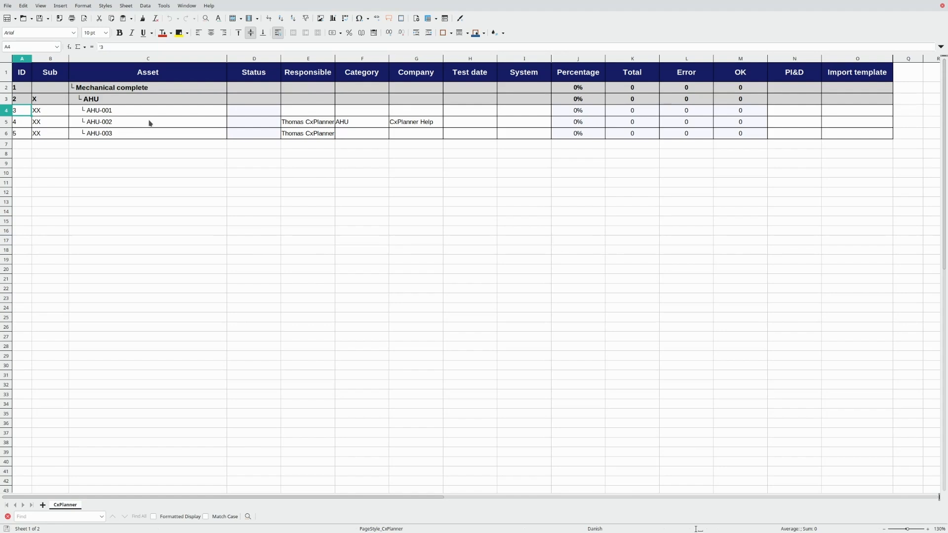
# Assign the available project member as Responsible for AHU-001 in the exported spreadsheet.
pyautogui.click(306, 113)
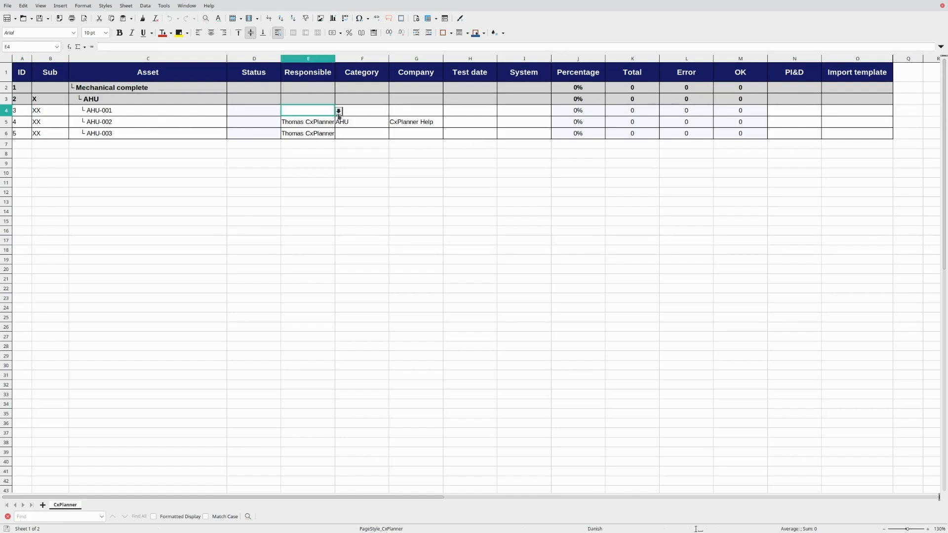
pyautogui.click(338, 112)
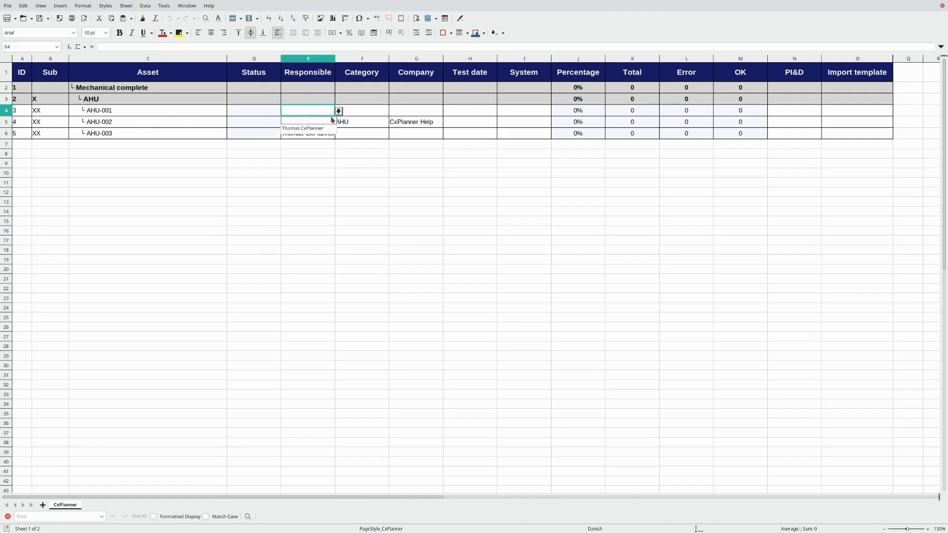
pyautogui.click(310, 129)
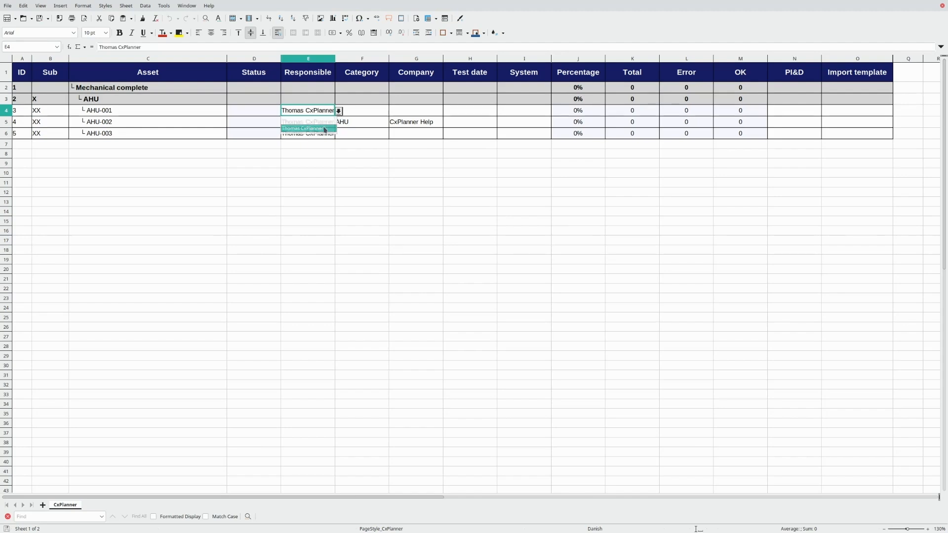
# Set the Category of AHU-001 to AHU in the exported spreadsheet.
pyautogui.click(341, 112)
pyautogui.click(393, 112)
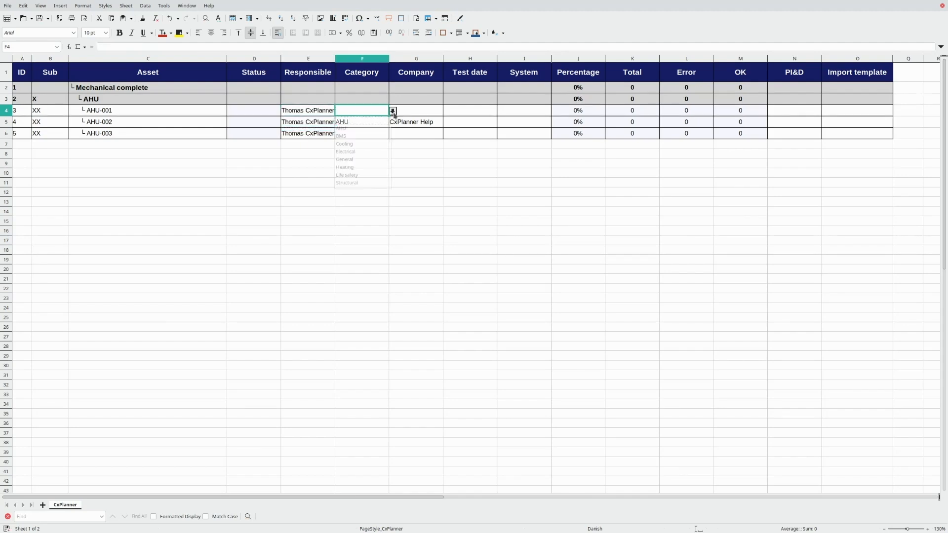
pyautogui.click(364, 131)
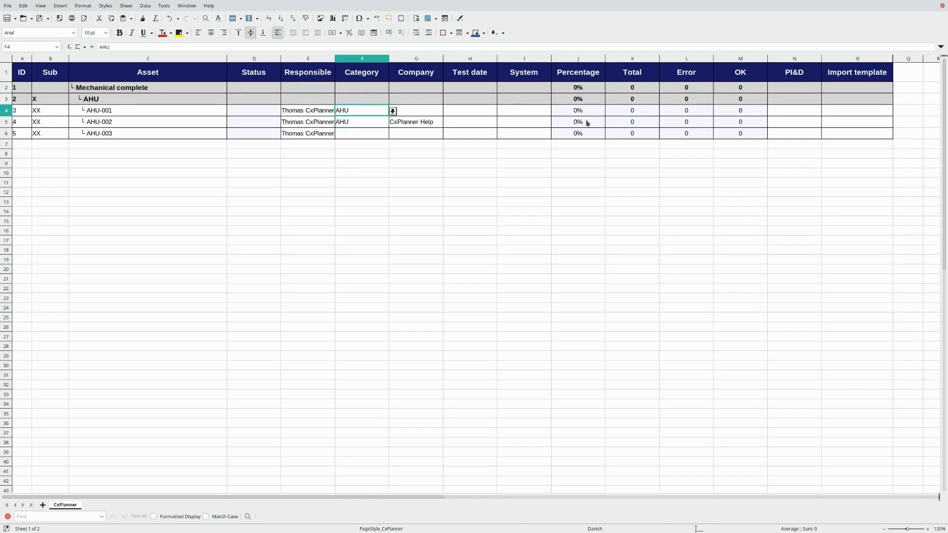
# Set the Import template of AHU-001 to "[Data center] UPS + Battery".
pyautogui.click(601, 111)
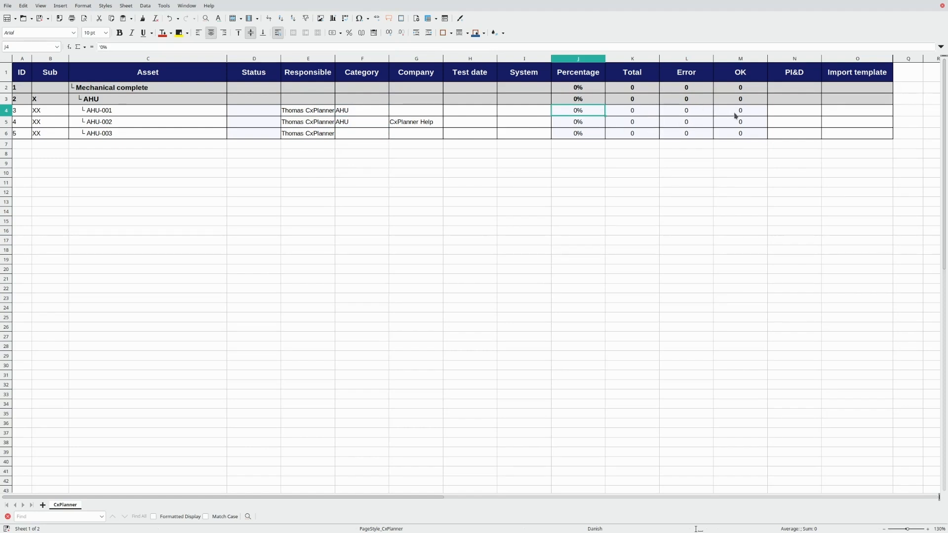
pyautogui.click(860, 60)
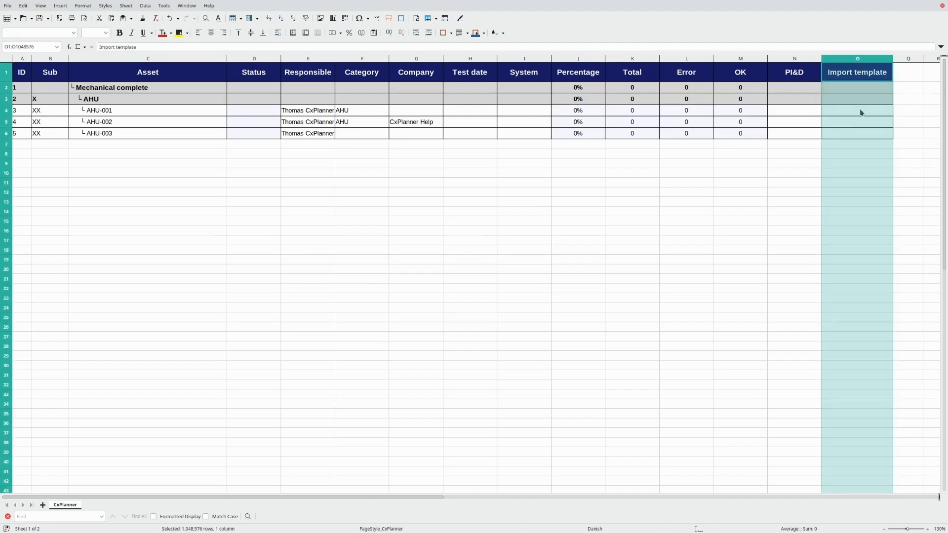
pyautogui.click(861, 75)
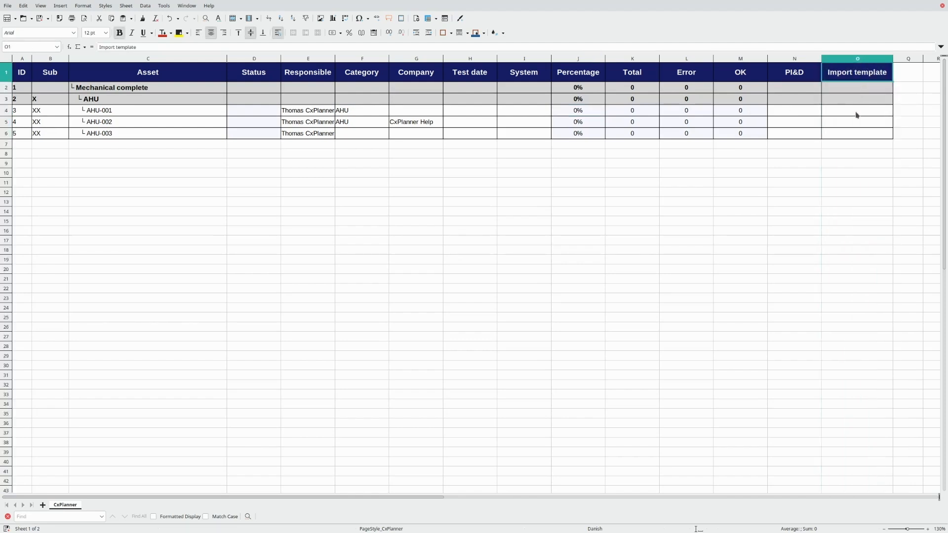
pyautogui.click(888, 117)
pyautogui.click(897, 112)
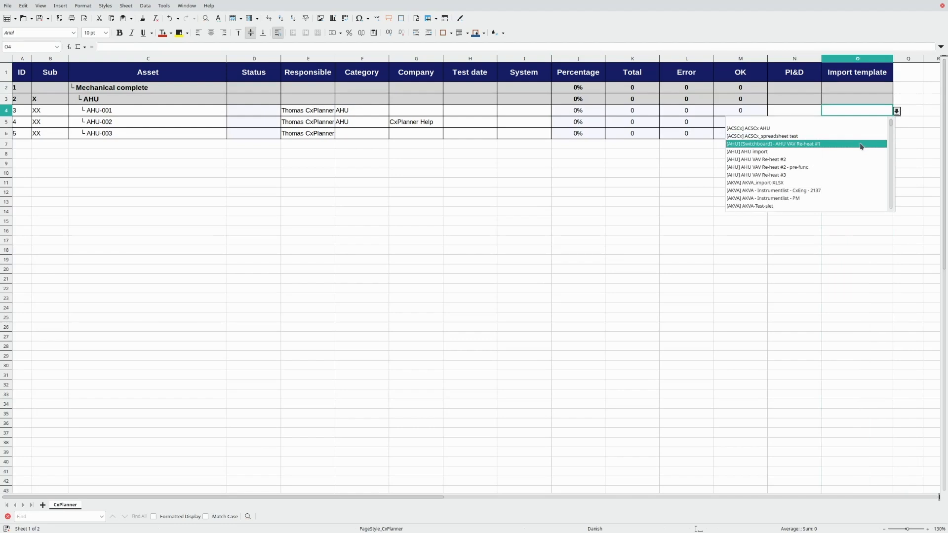
pyautogui.scroll(-8, 859, 148)
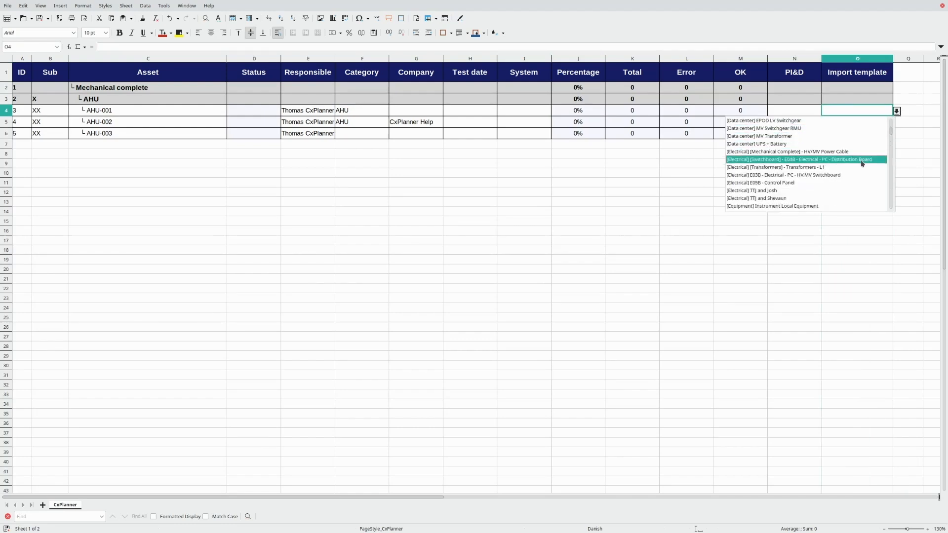
pyautogui.click(789, 144)
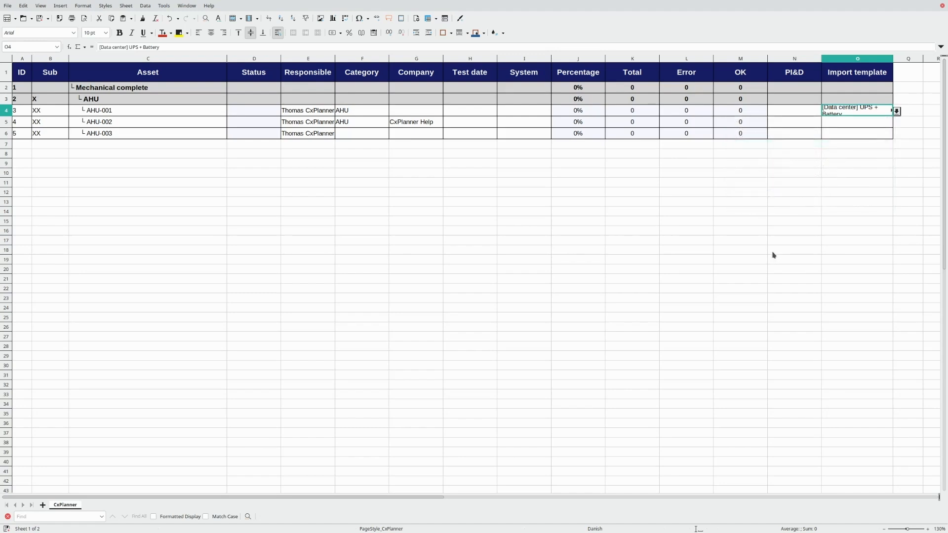
# Review the existing item IDs and enter sub level XX in the first empty row below AHU-003, leaving its ID blank.
pyautogui.click(369, 184)
pyautogui.scroll(4, 220, 222)
pyautogui.scroll(1, 220, 245)
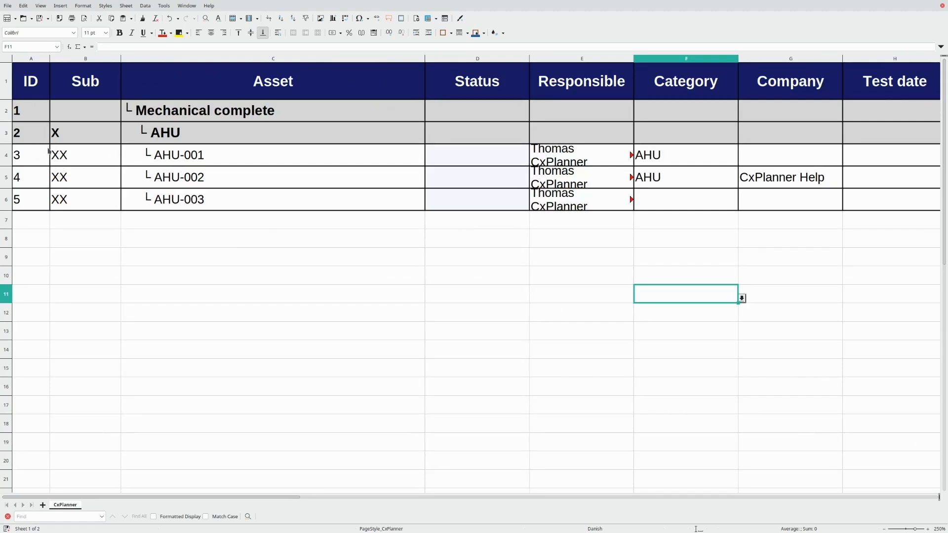
pyautogui.moveTo(41, 156); pyautogui.dragTo(35, 199)
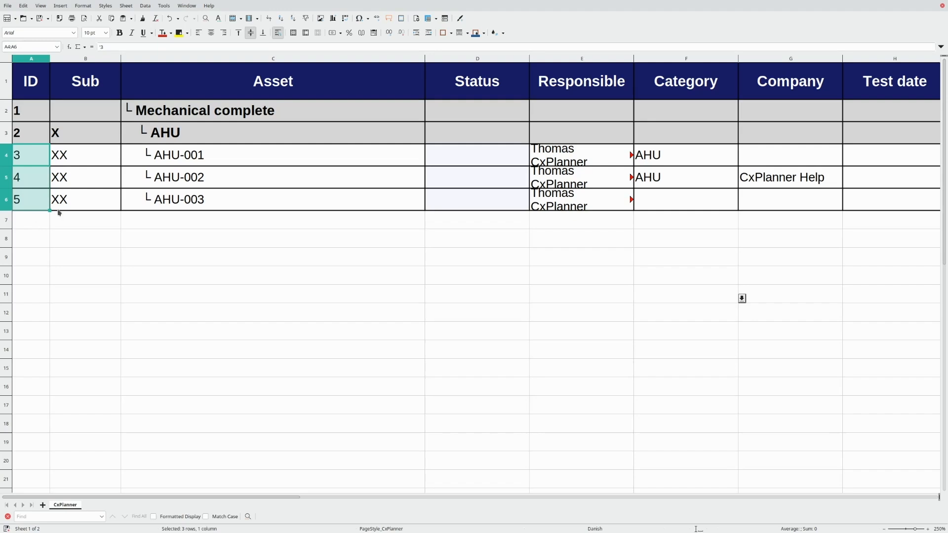
pyautogui.click(84, 221)
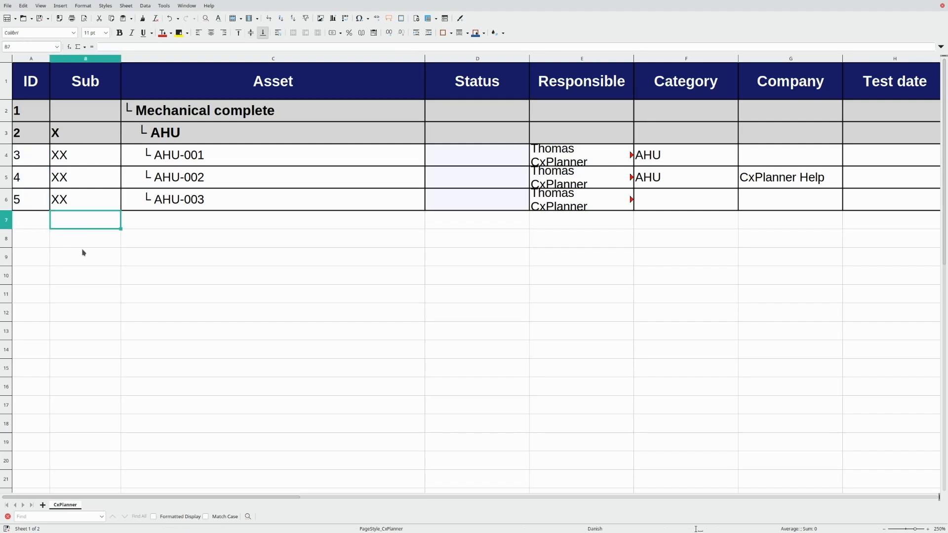
pyautogui.write('XX')
pyautogui.press('Return')
pyautogui.click(75, 222)
pyautogui.click(59, 135)
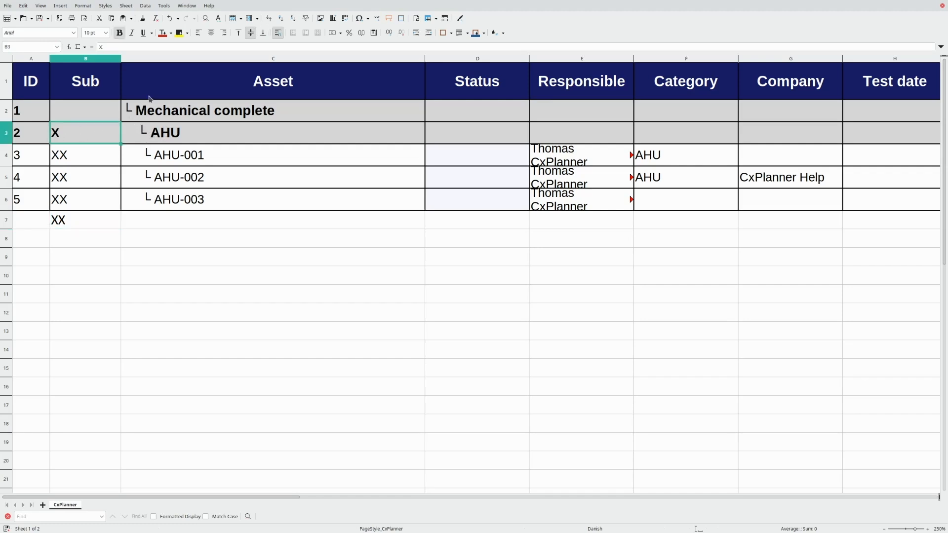
# Name the asset in the new XX row AHU-005.
pyautogui.click(180, 220)
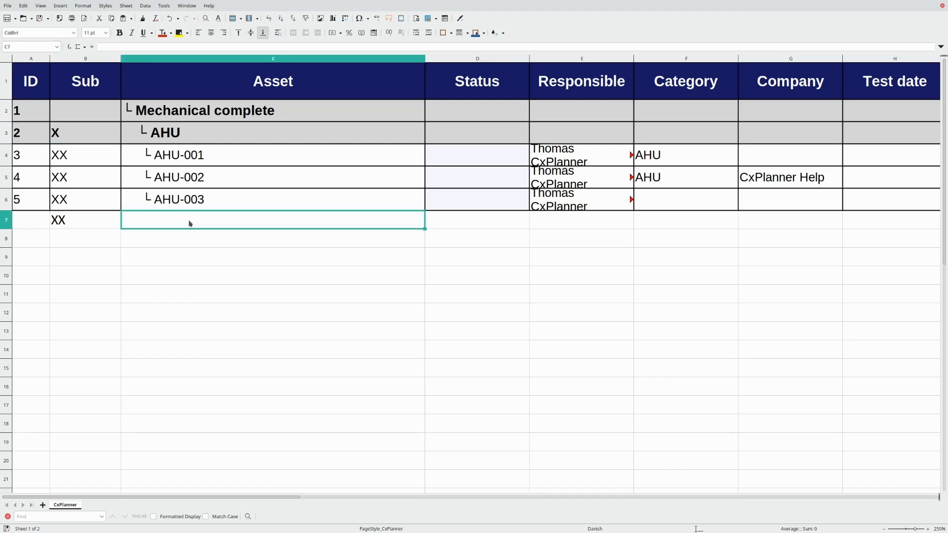
pyautogui.write('AHU-')
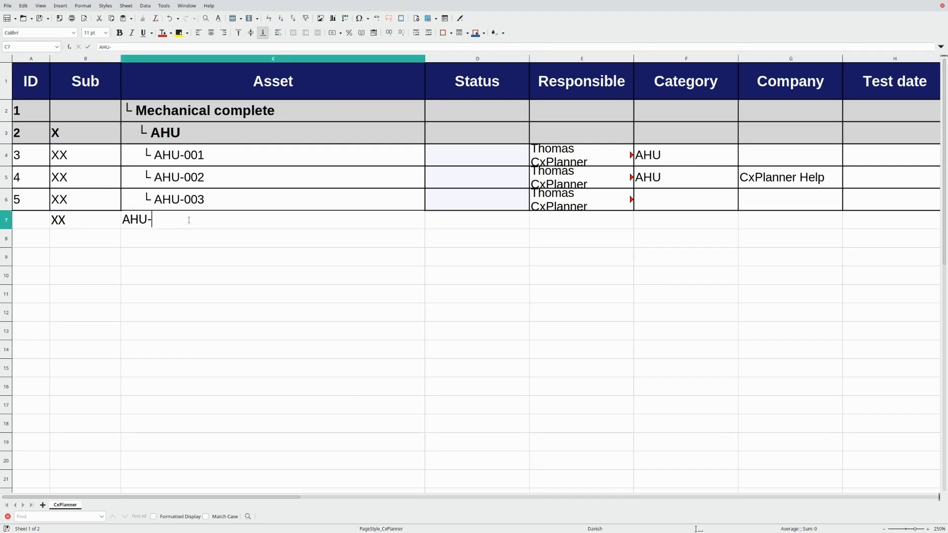
pyautogui.write('005')
pyautogui.press('Return')
# Rename the existing asset AHU-003 to AHU-004.
pyautogui.click(213, 205)
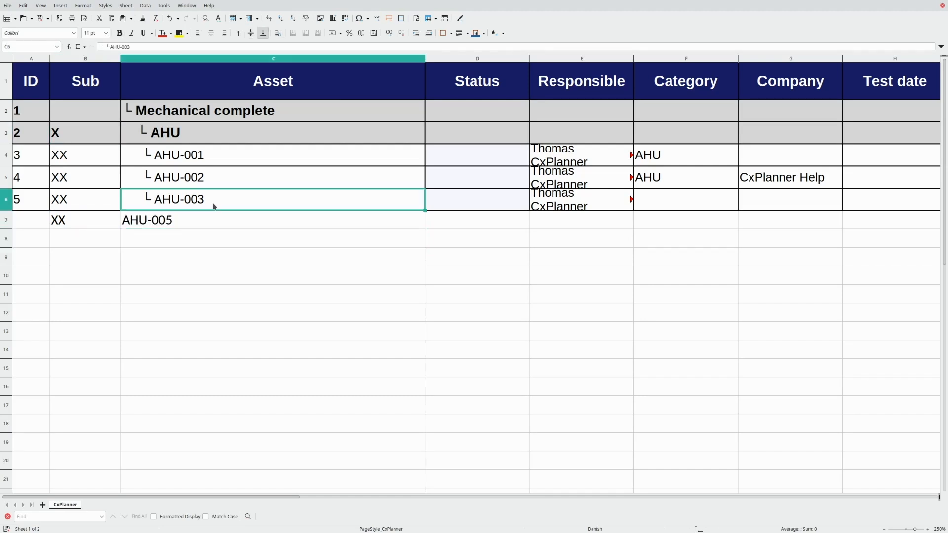
pyautogui.doubleClick(213, 207)
pyautogui.press('BackSpace')
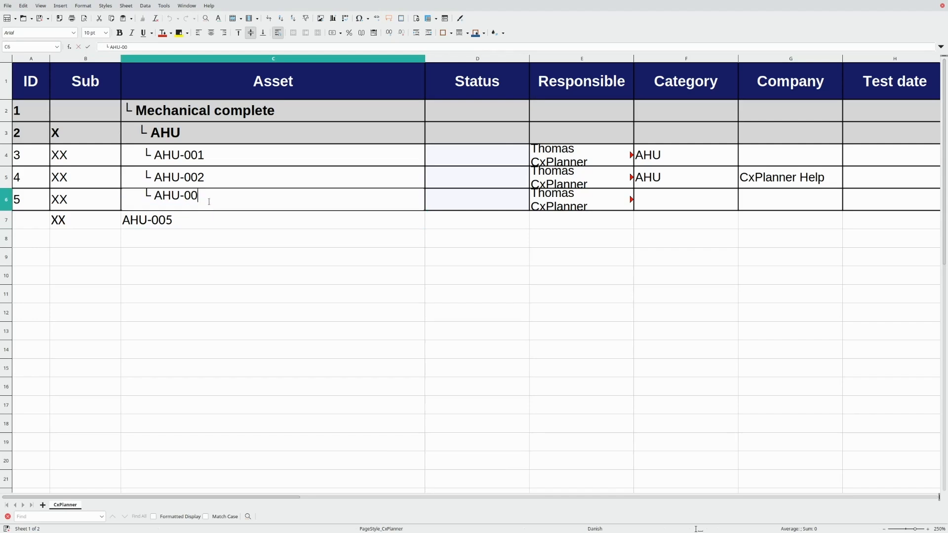
pyautogui.write('4')
pyautogui.press('Return')
# Fill the sub level and asset name of AHU-005 down four rows to create AHU-006 through AHU-009.
pyautogui.moveTo(98, 220); pyautogui.dragTo(218, 220)
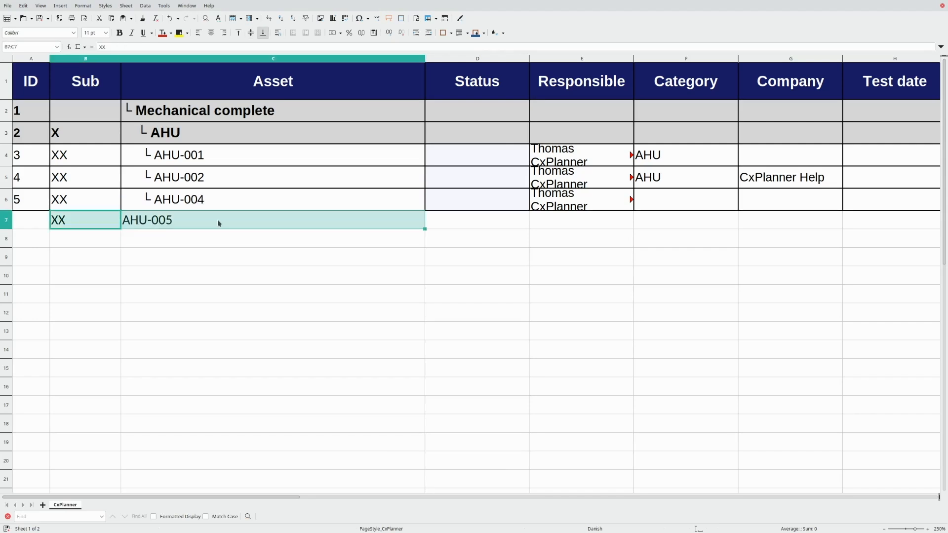
pyautogui.moveTo(426, 229); pyautogui.dragTo(425, 294)
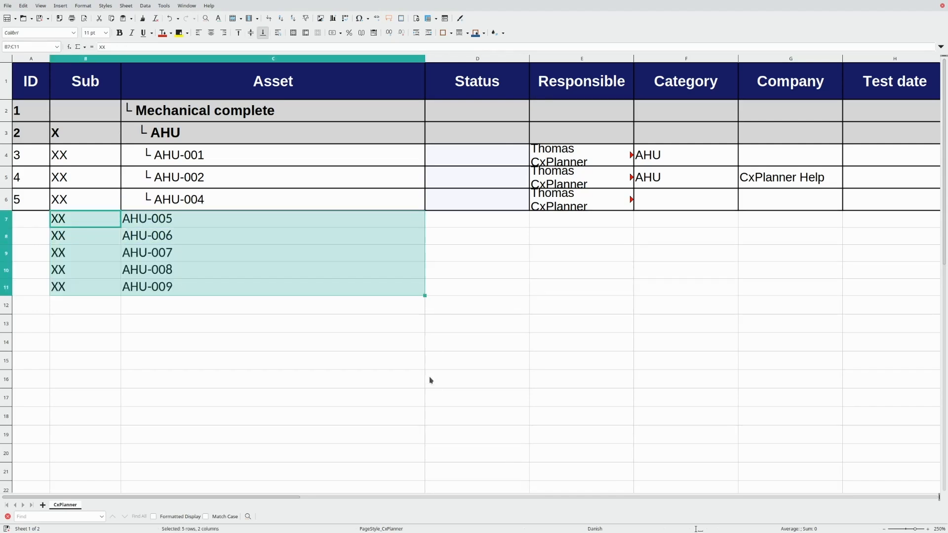
pyautogui.click(210, 311)
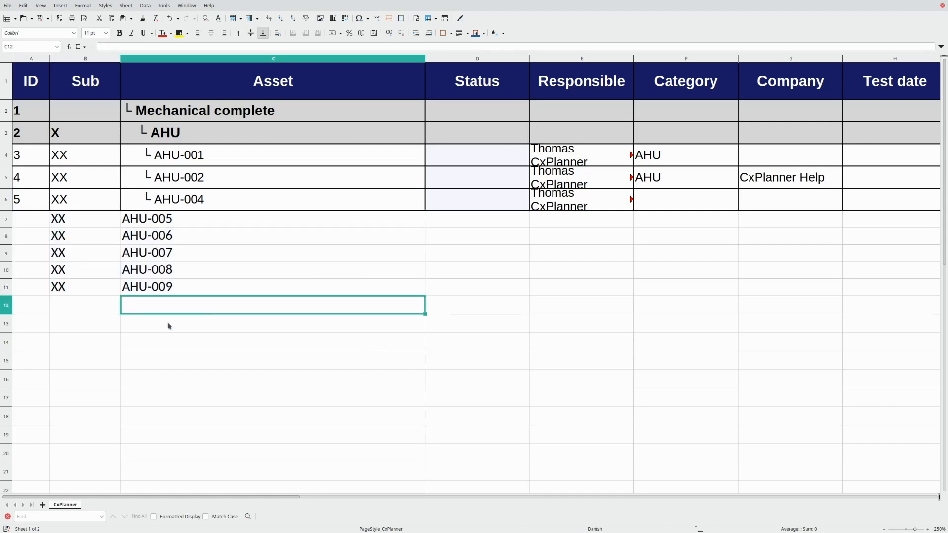
# Remove the leading indent and branch symbol from the asset name AHU-004.
pyautogui.doubleClick(157, 209)
pyautogui.moveTo(155, 195); pyautogui.dragTo(101, 200)
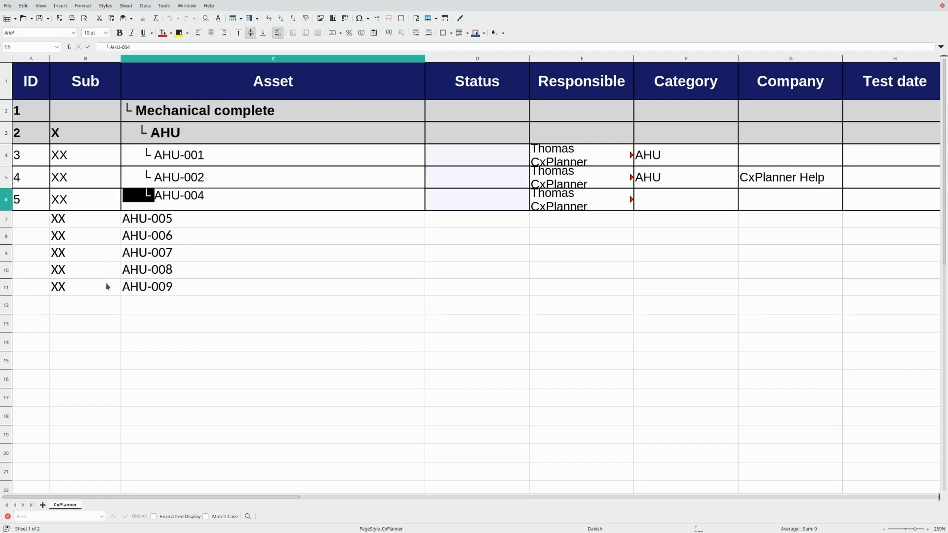
pyautogui.press('BackSpace')
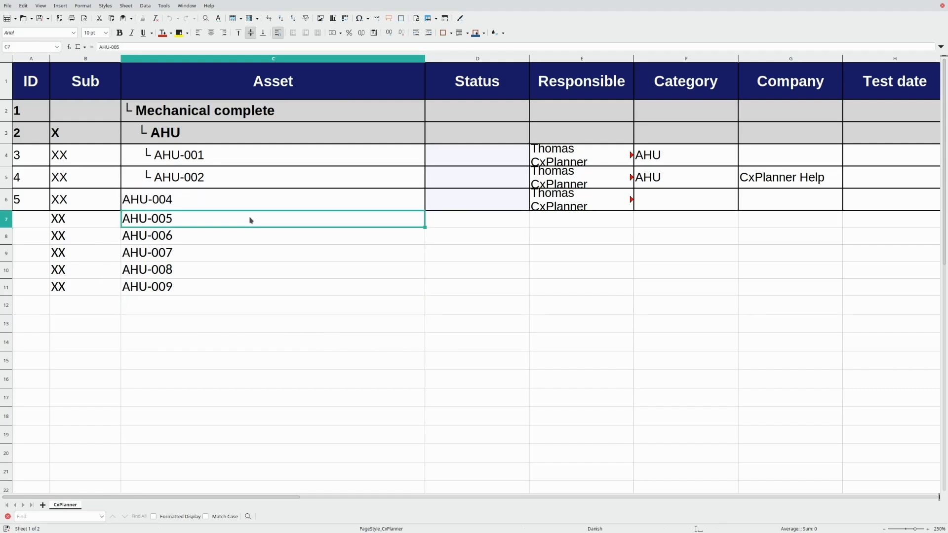
pyautogui.click(252, 220)
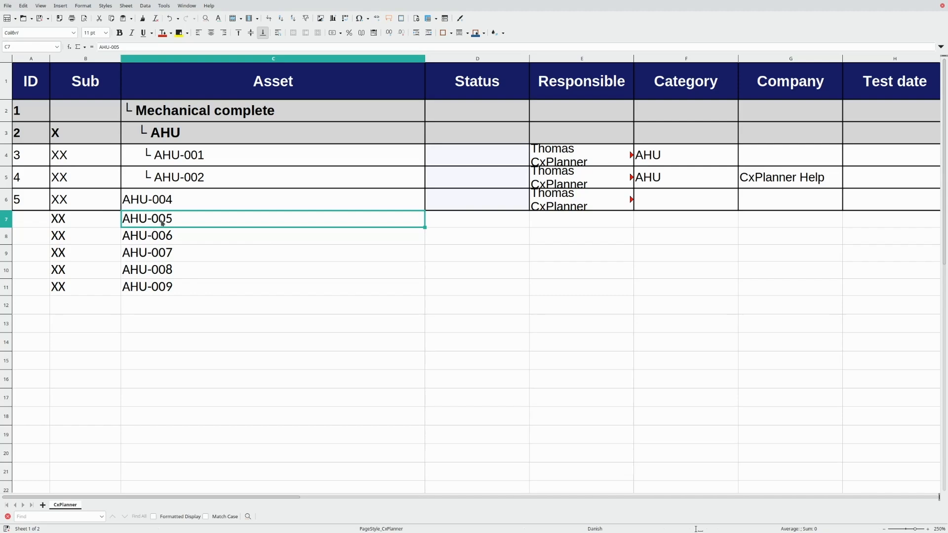
# Add a row below AHU-009 with sub level X and the asset name Pumps.
pyautogui.moveTo(161, 223); pyautogui.dragTo(162, 287)
pyautogui.moveTo(35, 220); pyautogui.dragTo(36, 287)
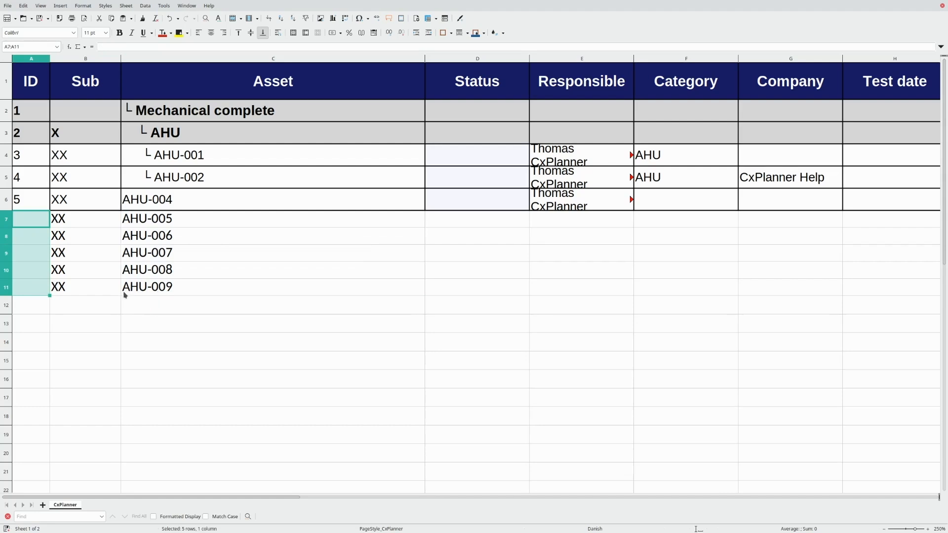
pyautogui.click(102, 305)
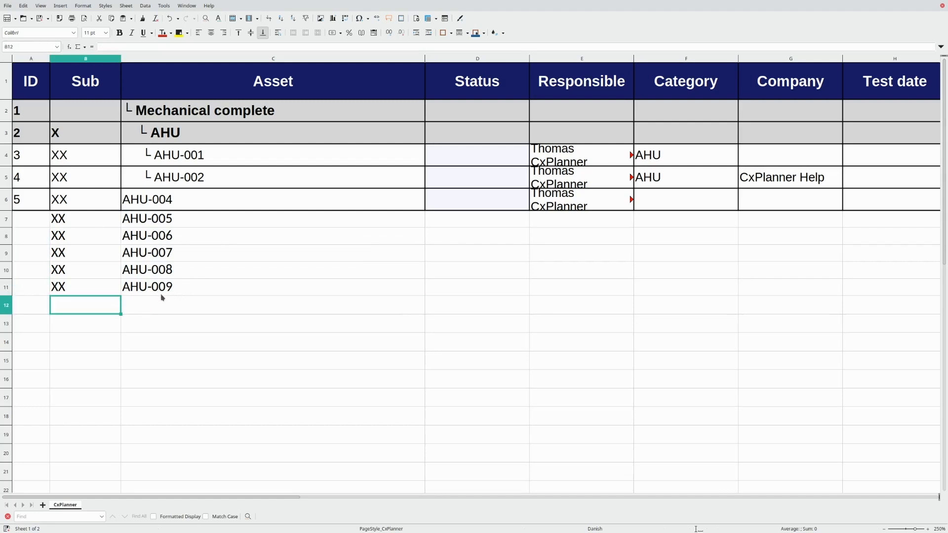
pyautogui.write('X')
pyautogui.press('Return')
pyautogui.click(64, 311)
pyautogui.click(157, 307)
pyautogui.write('Pumps')
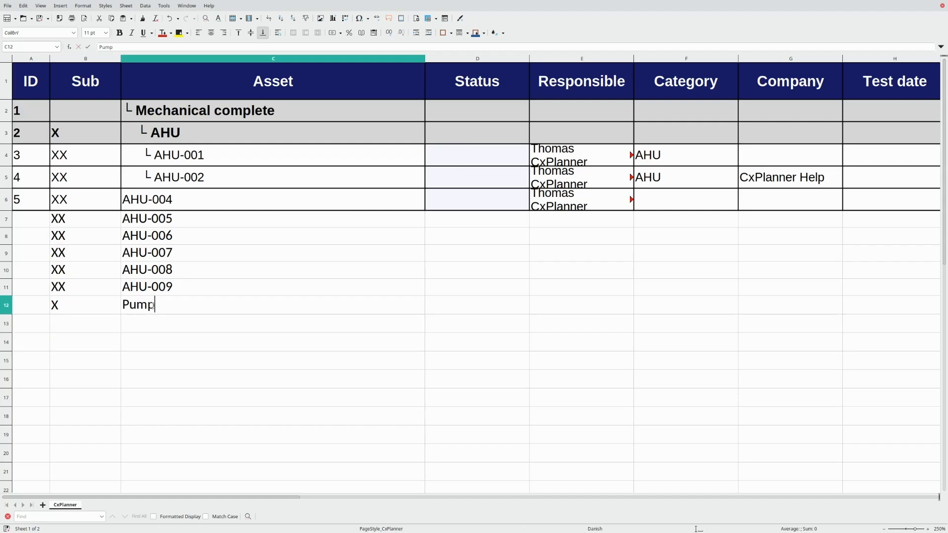
pyautogui.press('Return')
# Add asset P-001 with sub level XX under Pumps and fill it down one row to create P-002.
pyautogui.press('Left')
pyautogui.write('XX')
pyautogui.press('Tab')
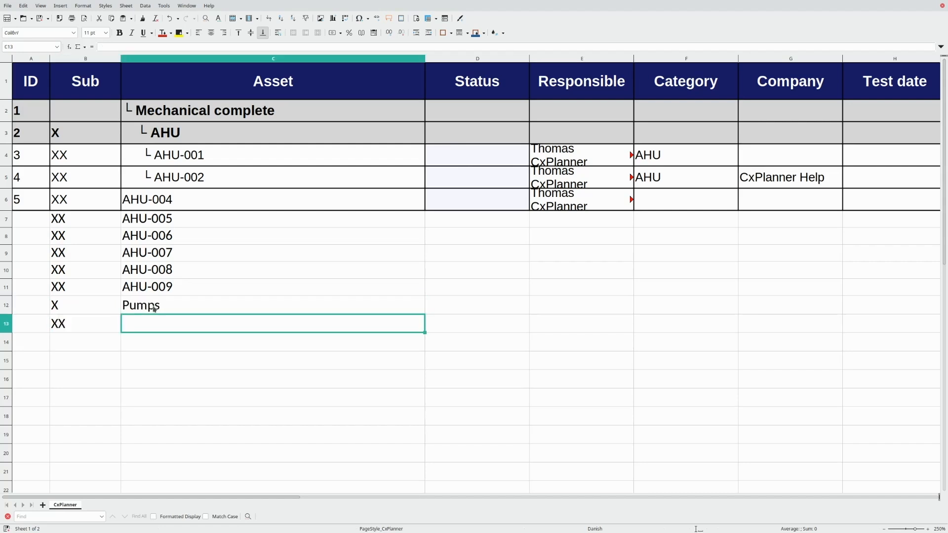
pyautogui.write('P-001')
pyautogui.press('Return')
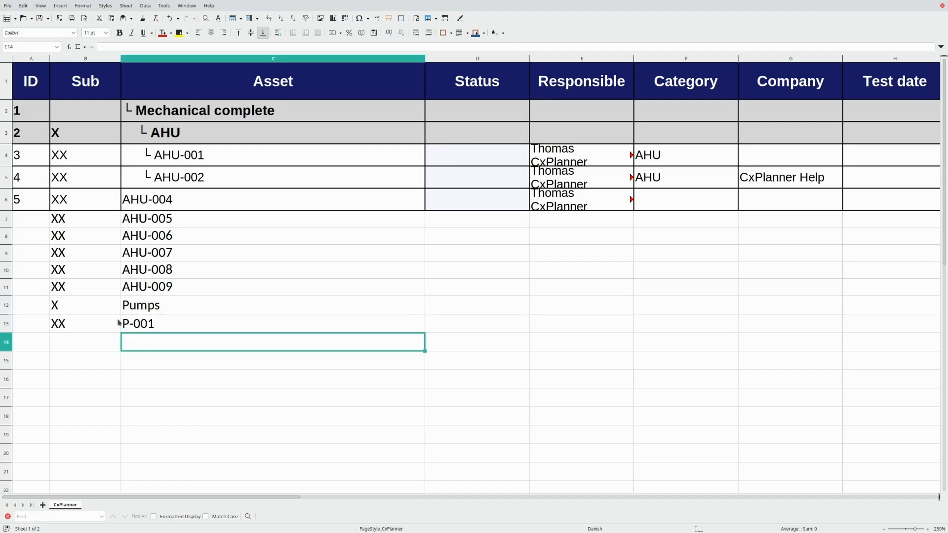
pyautogui.moveTo(119, 330); pyautogui.dragTo(159, 332)
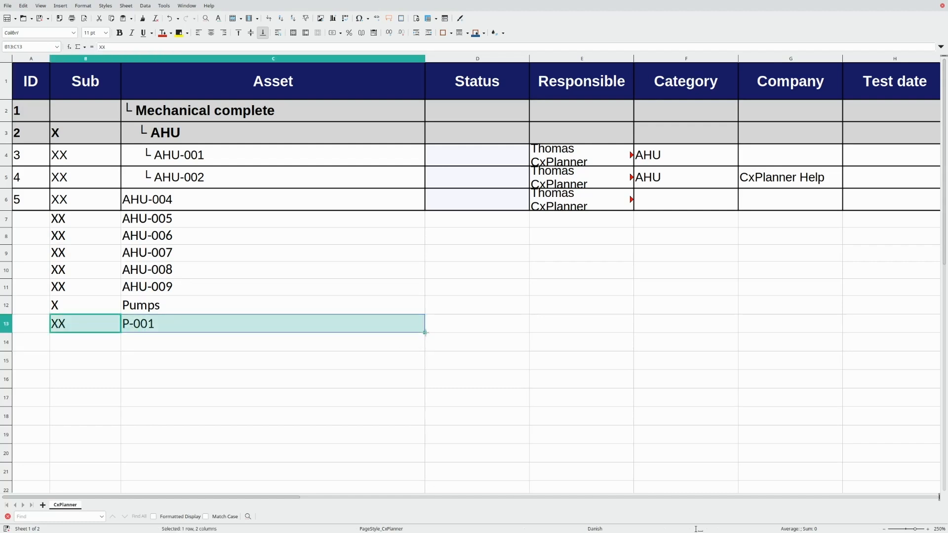
pyautogui.moveTo(425, 332); pyautogui.dragTo(421, 358)
pyautogui.click(169, 344)
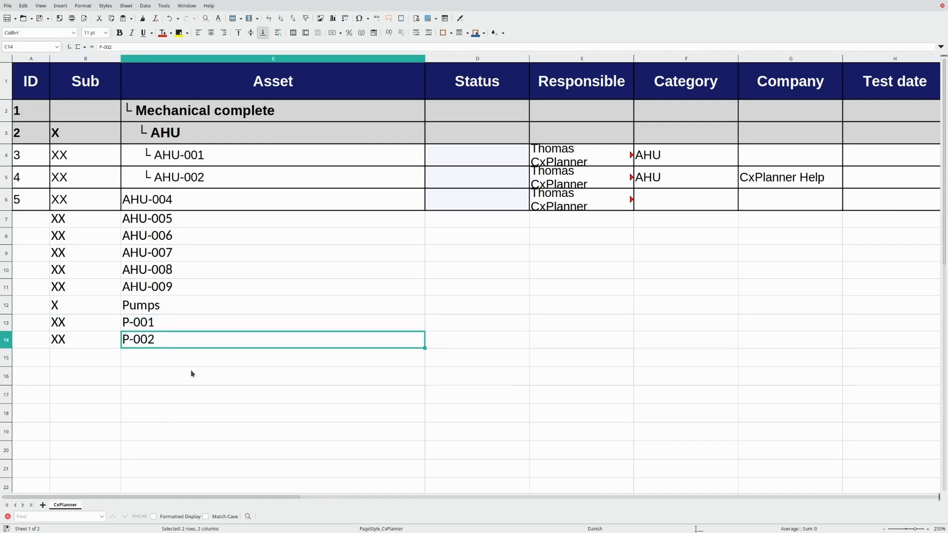
# Add a row below P-002 with sub level X and the asset name Example.
pyautogui.click(90, 359)
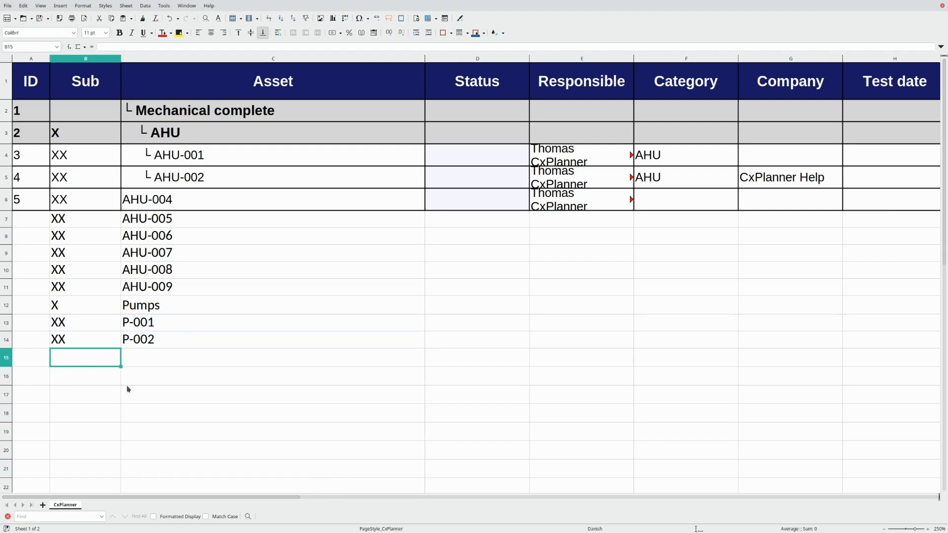
pyautogui.write('X')
pyautogui.press('Tab')
pyautogui.write('Example')
pyautogui.press('Return')
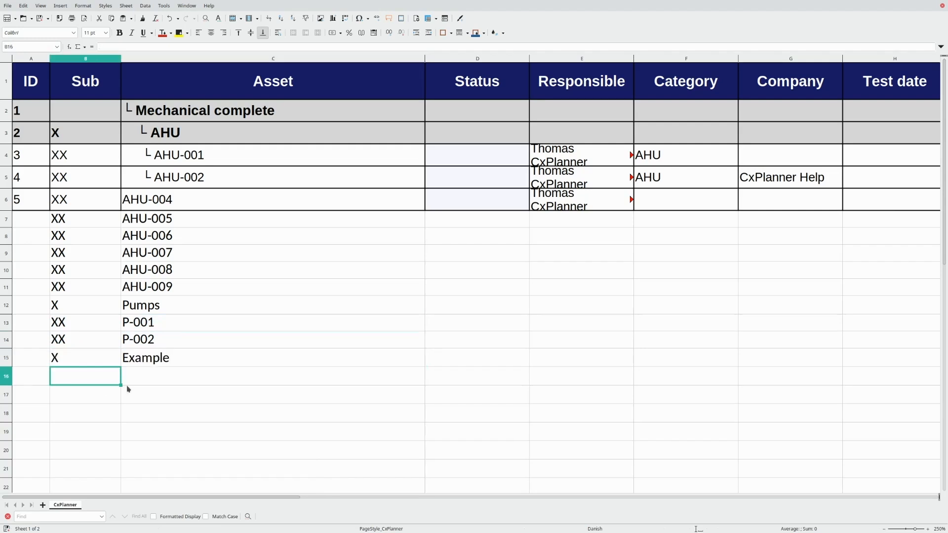
# Add nested rows under Example: Sub-2 with sub level XX and Sub-3 with sub level XXX.
pyautogui.write('XX')
pyautogui.press('Tab')
pyautogui.write('Sub-2')
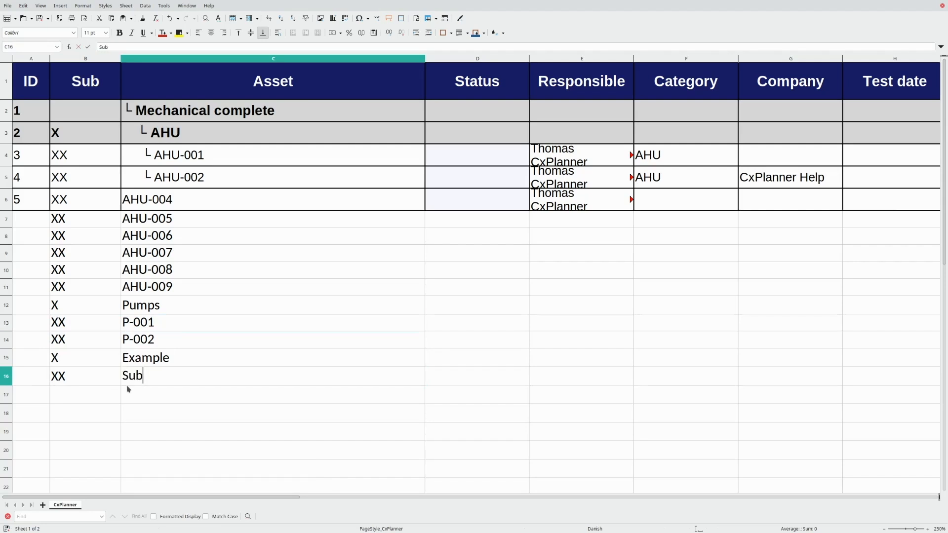
pyautogui.press('Return')
pyautogui.write('XXX')
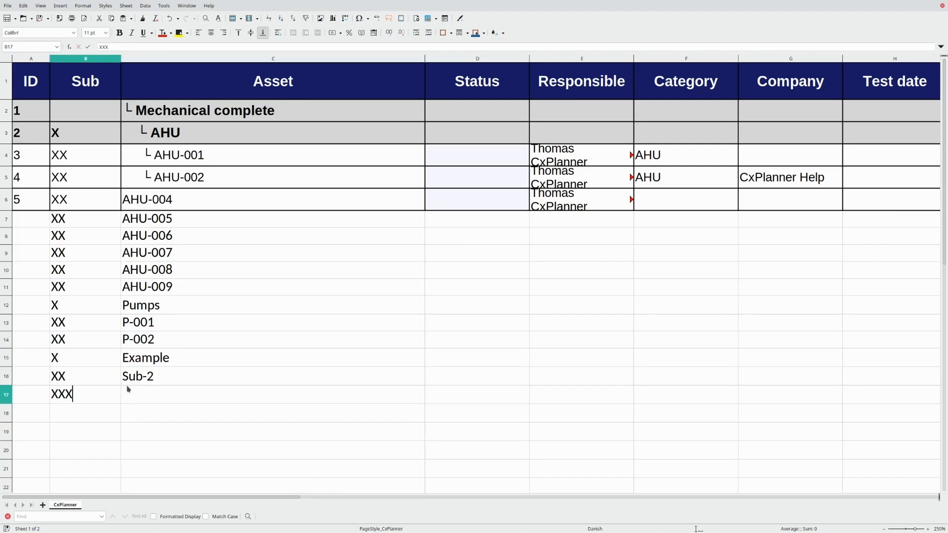
pyautogui.press('Tab')
pyautogui.write('Sub-3')
pyautogui.press('Return')
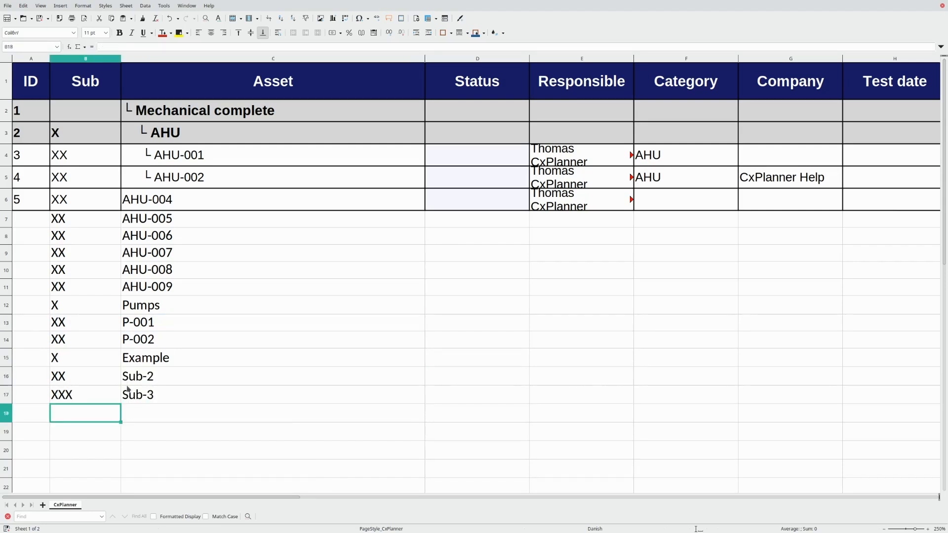
# Add a row below Sub-3 with sub level XXXX and the asset name Sub-4.
pyautogui.write('XXXX')
pyautogui.press('Tab')
pyautogui.write('Sub-')
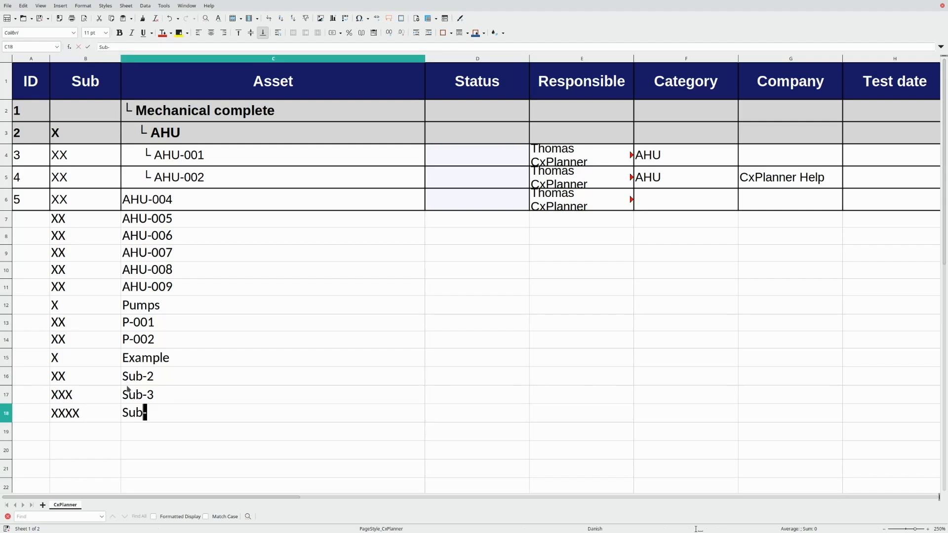
pyautogui.write('4')
pyautogui.press('Return')
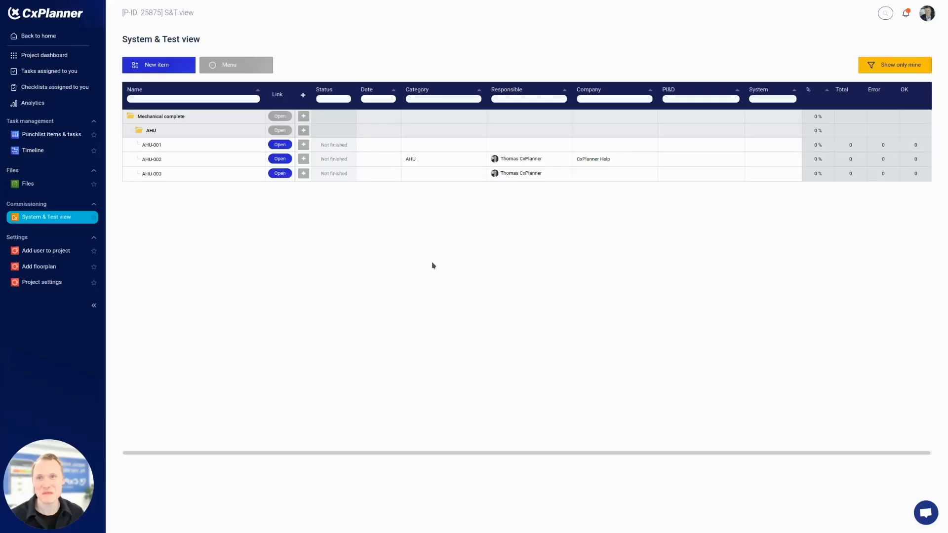
# Switch to CxPlanner and bulk import the edited file 2024-04-22 - ST view.xlsx into the System & Test view.
pyautogui.click(240, 73)
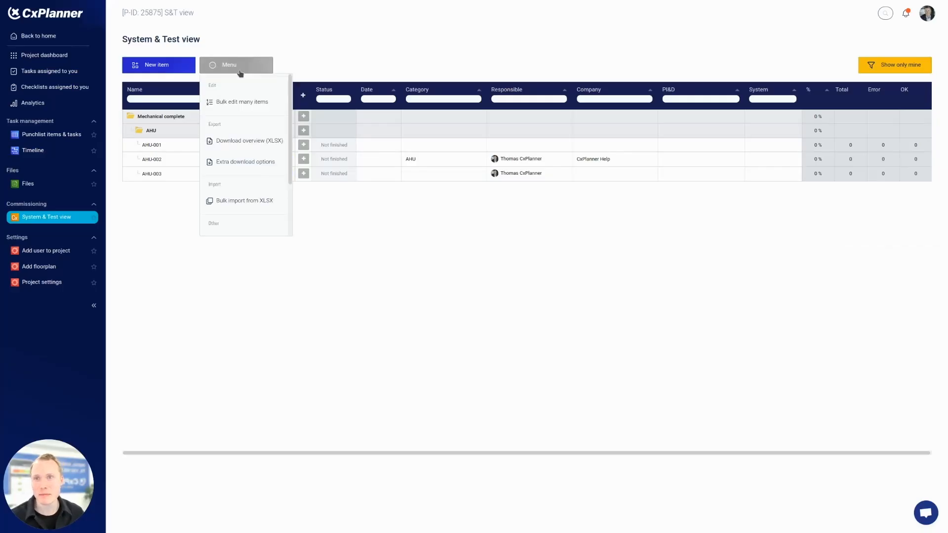
pyautogui.click(245, 201)
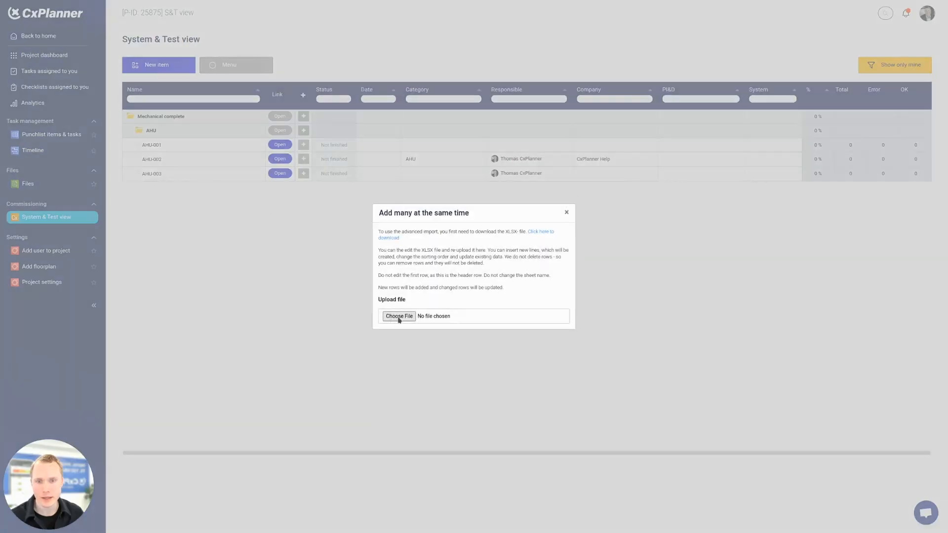
pyautogui.click(407, 319)
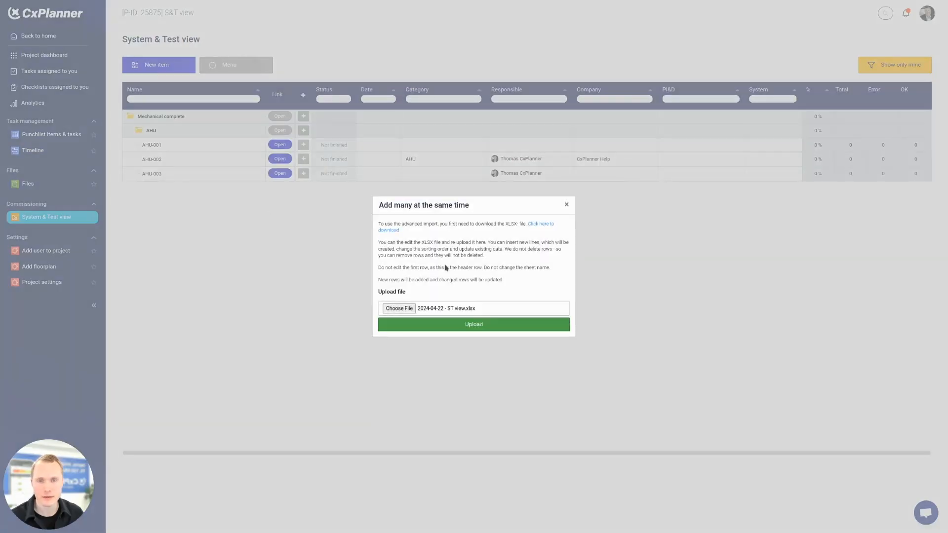
pyautogui.click(473, 324)
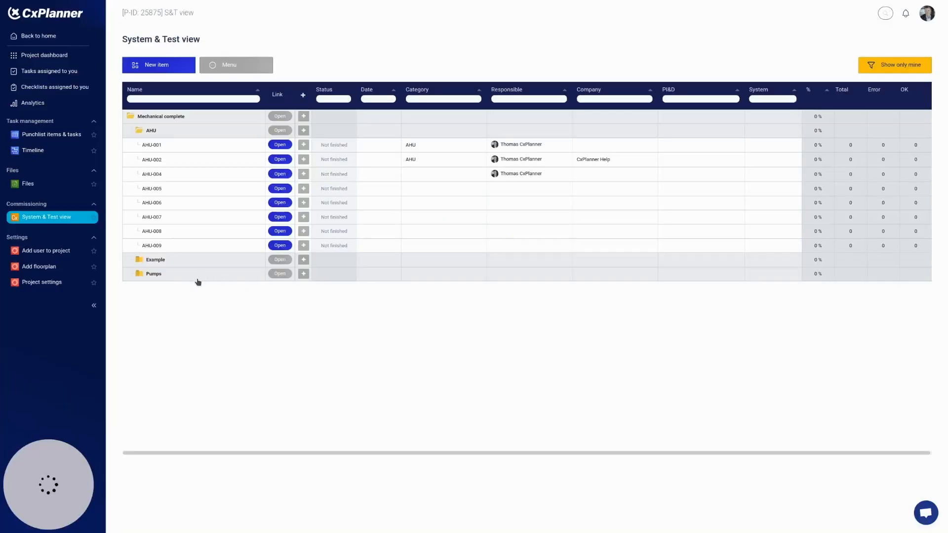
# Expand the Pumps, Example, Sub-2 and Sub-3 folders and check the imported hierarchy and the renamed AHU-004 item.
pyautogui.click(191, 277)
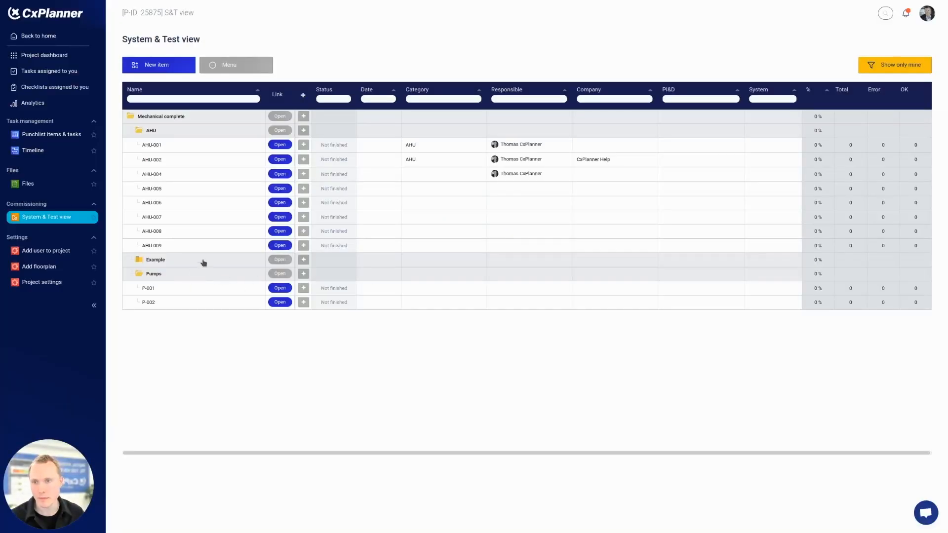
pyautogui.click(200, 260)
pyautogui.click(180, 277)
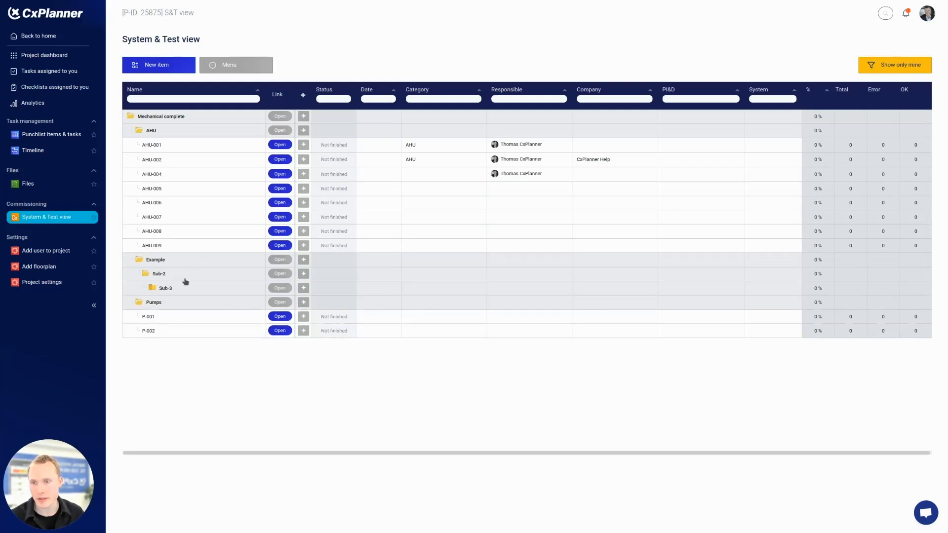
pyautogui.click(186, 290)
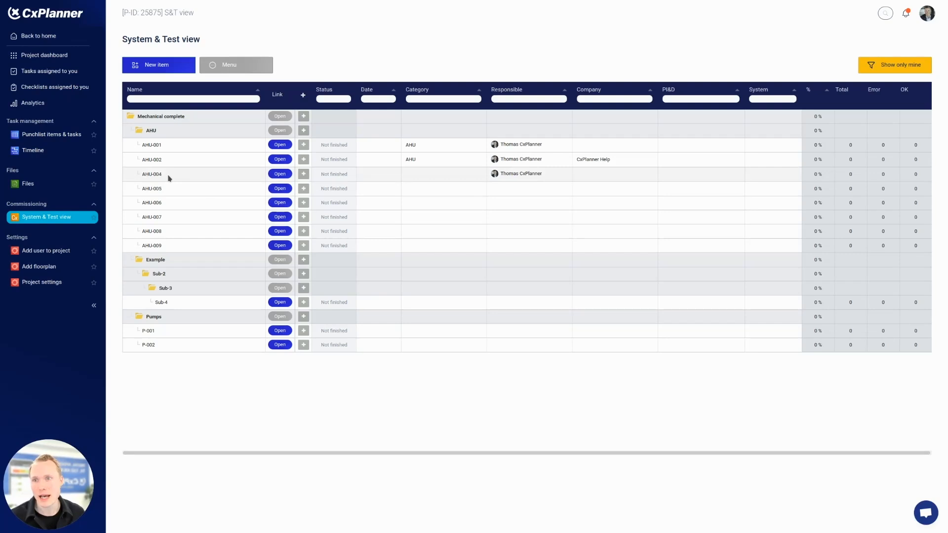
pyautogui.moveTo(140, 175); pyautogui.dragTo(161, 175)
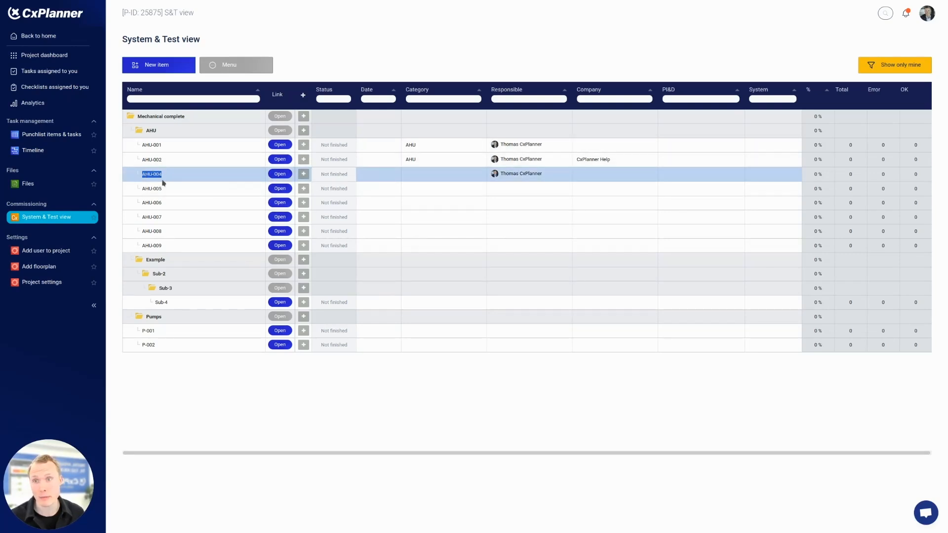
pyautogui.click(174, 177)
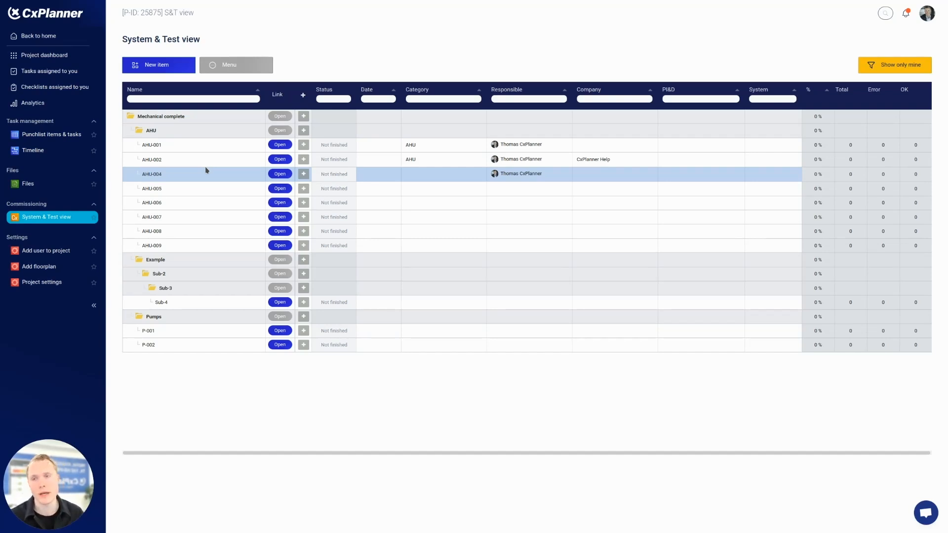
# Start bulk editing and move AHU-009 into the Pumps folder under Mechanical complete.
pyautogui.click(242, 73)
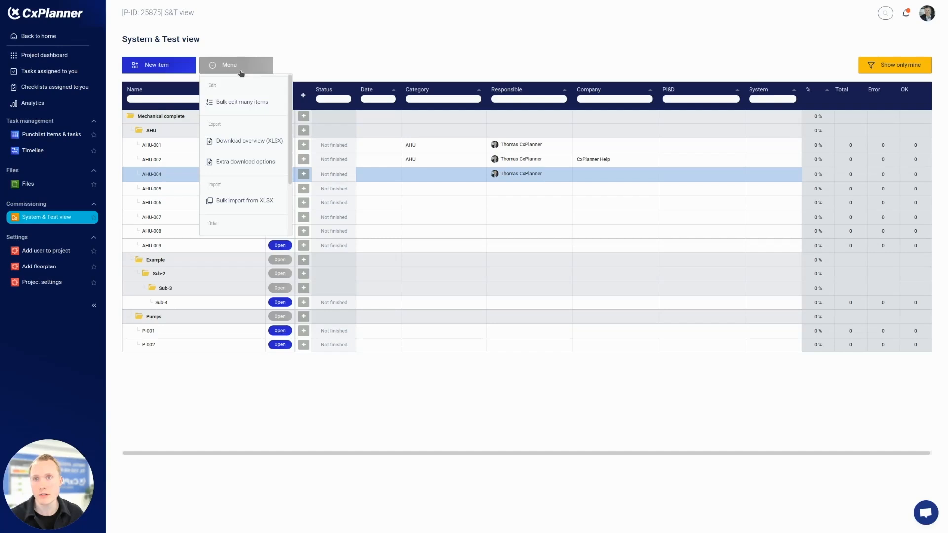
pyautogui.click(238, 103)
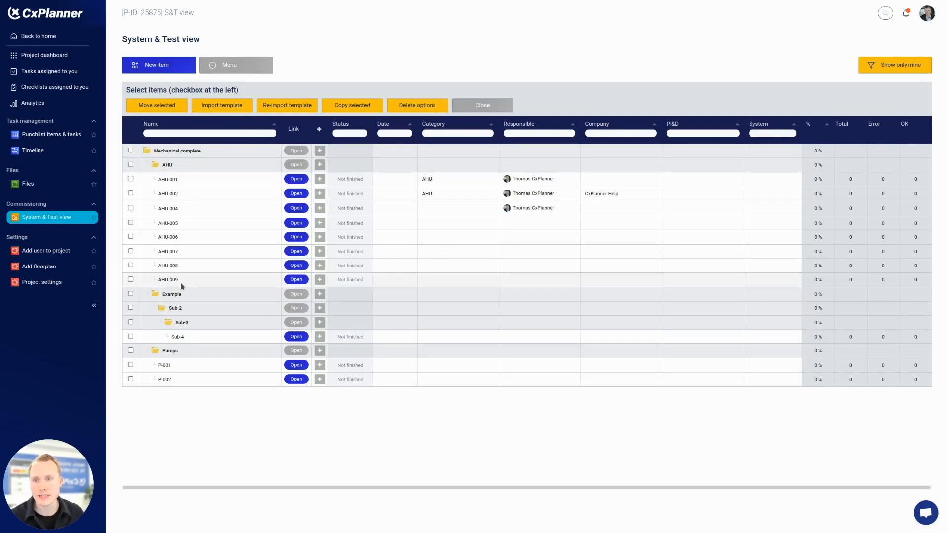
pyautogui.click(131, 280)
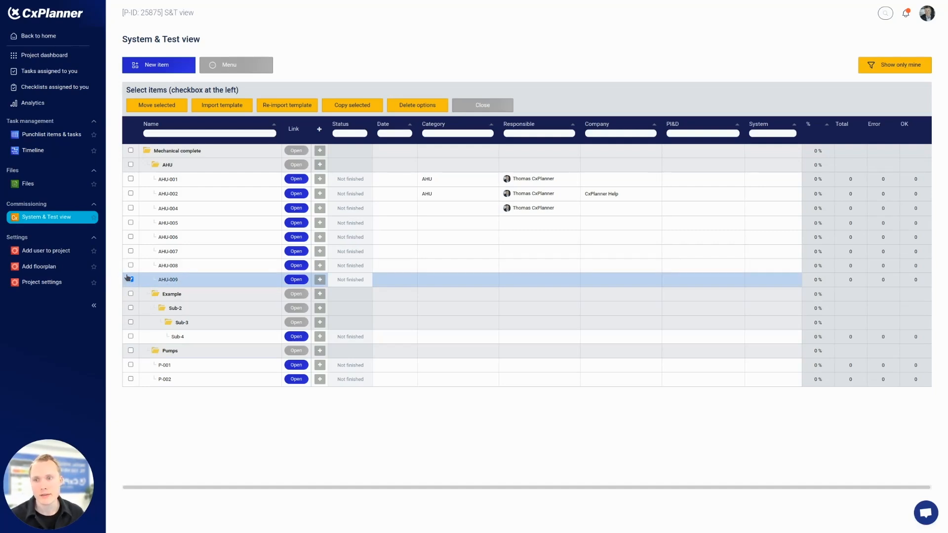
pyautogui.click(157, 105)
pyautogui.click(369, 94)
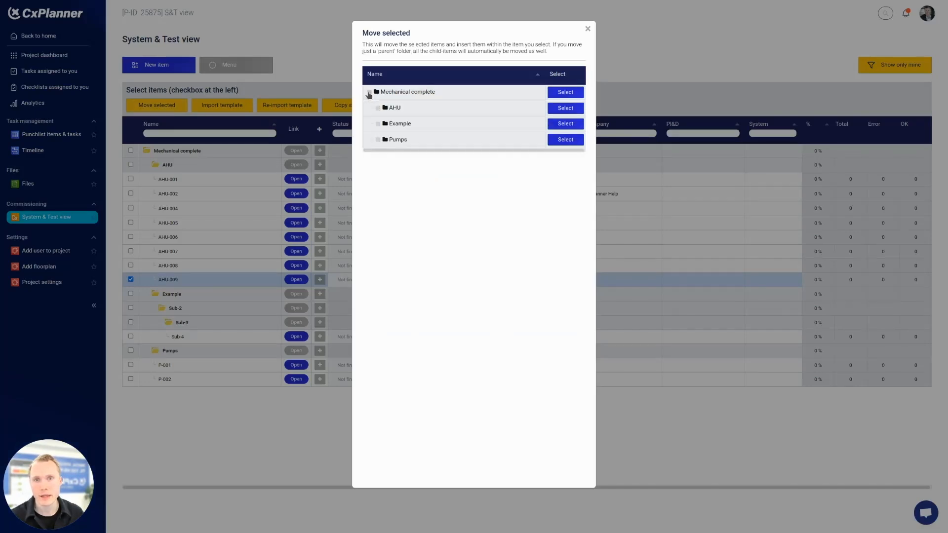
pyautogui.click(377, 141)
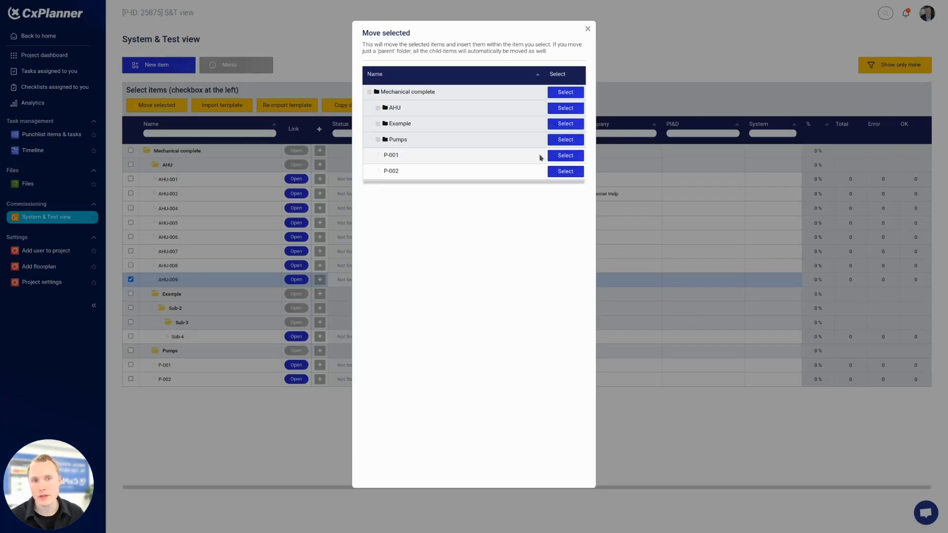
pyautogui.click(569, 140)
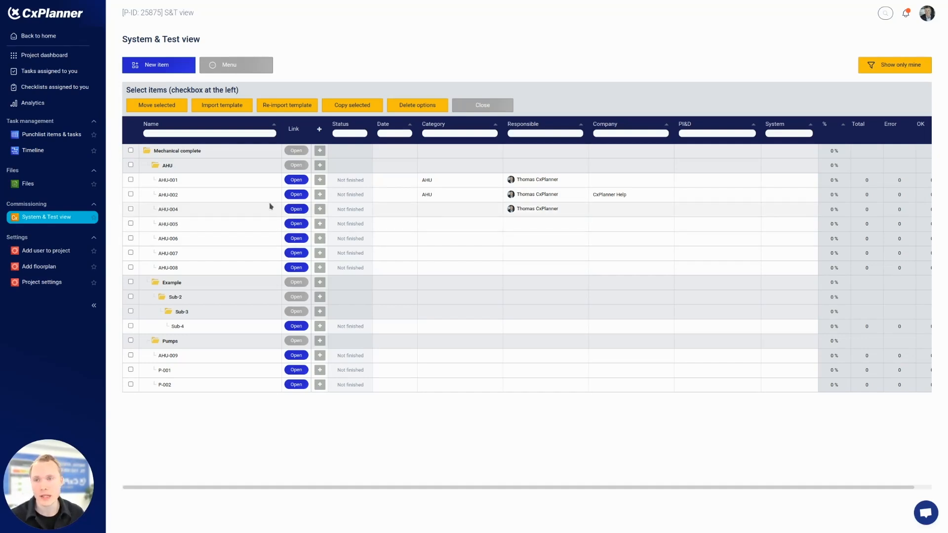
pyautogui.click(131, 180)
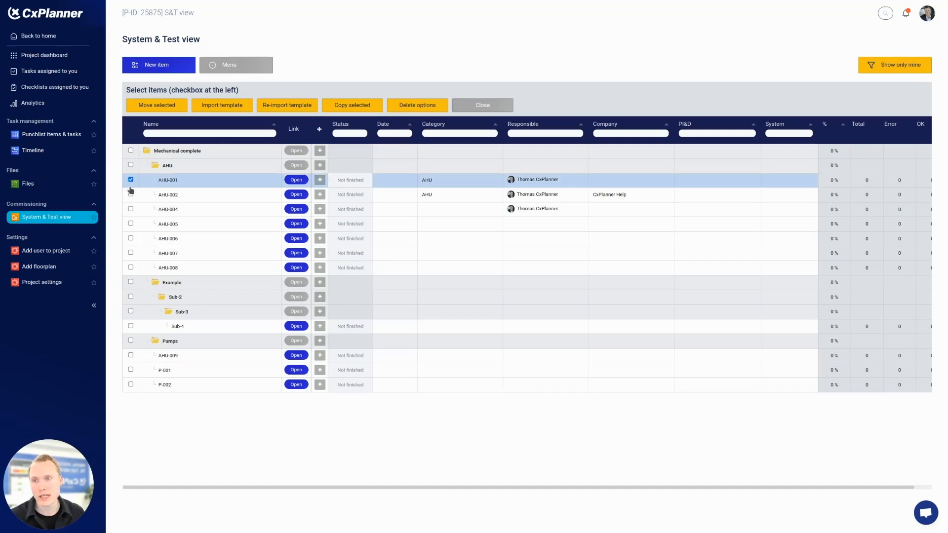
pyautogui.click(131, 195)
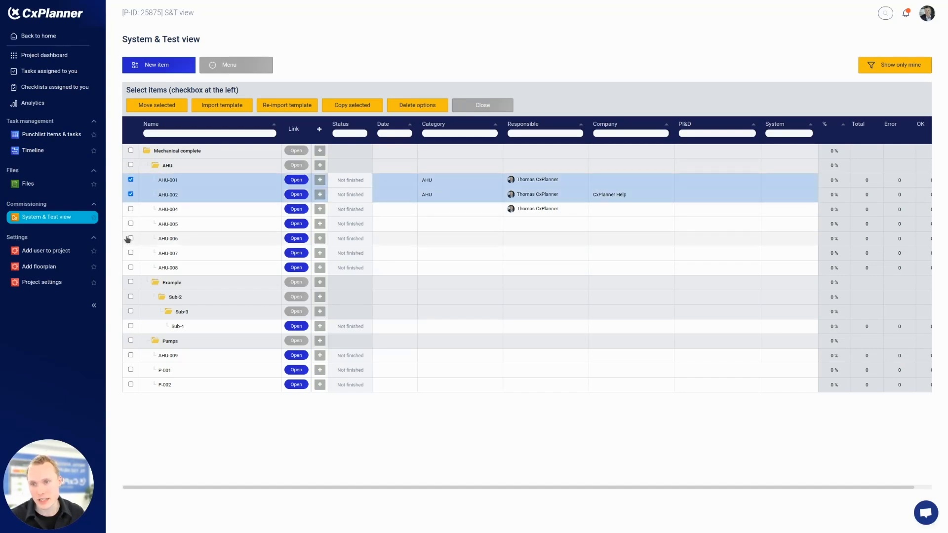
pyautogui.click(131, 194)
pyautogui.click(131, 180)
# Import the AHU VAV Re-heat #2 - pre-func template into all items in the AHU folder, leaving the folder itself unselected.
pyautogui.click(131, 165)
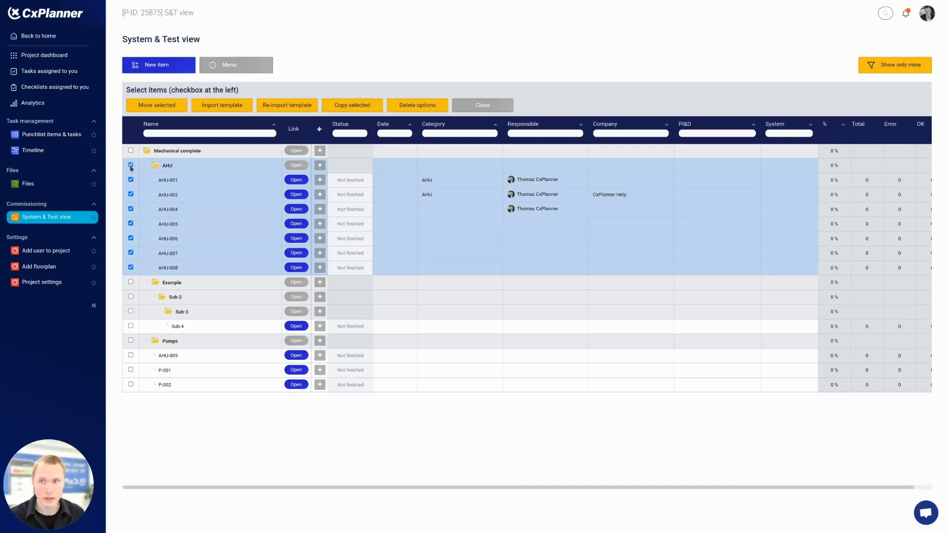
pyautogui.click(131, 166)
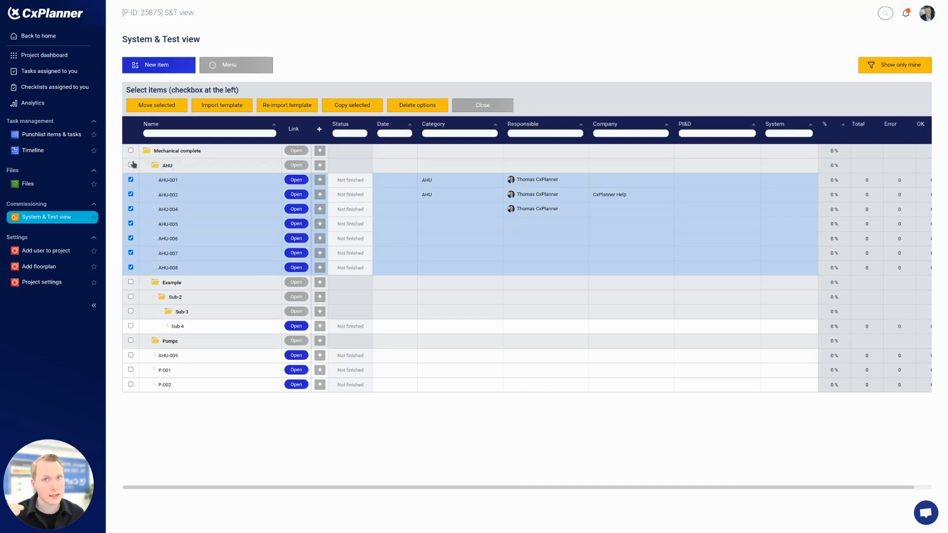
pyautogui.click(131, 165)
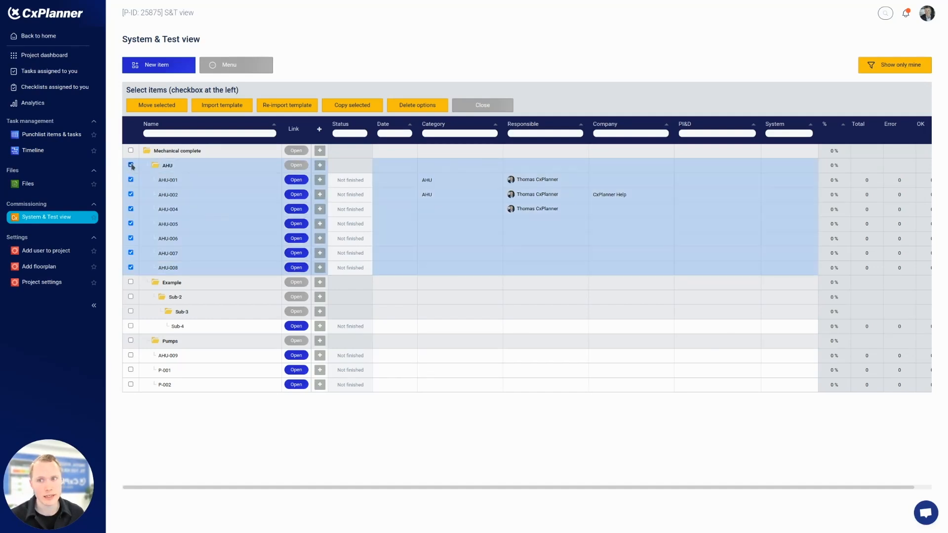
pyautogui.click(131, 166)
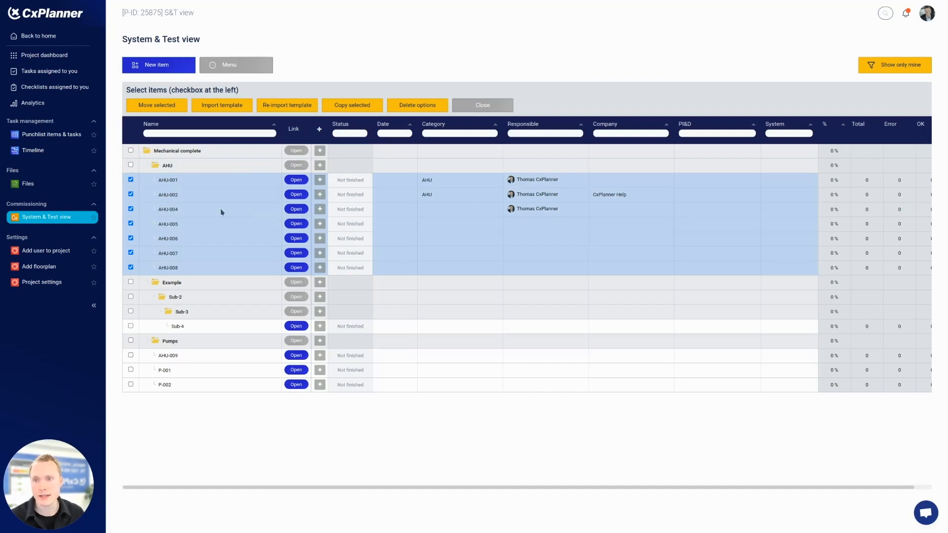
pyautogui.click(219, 107)
pyautogui.click(327, 198)
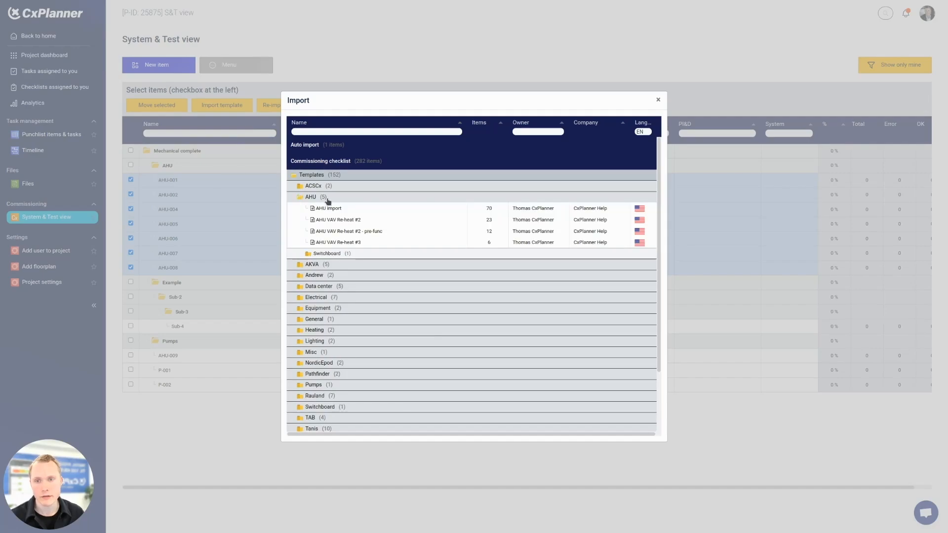
pyautogui.click(346, 232)
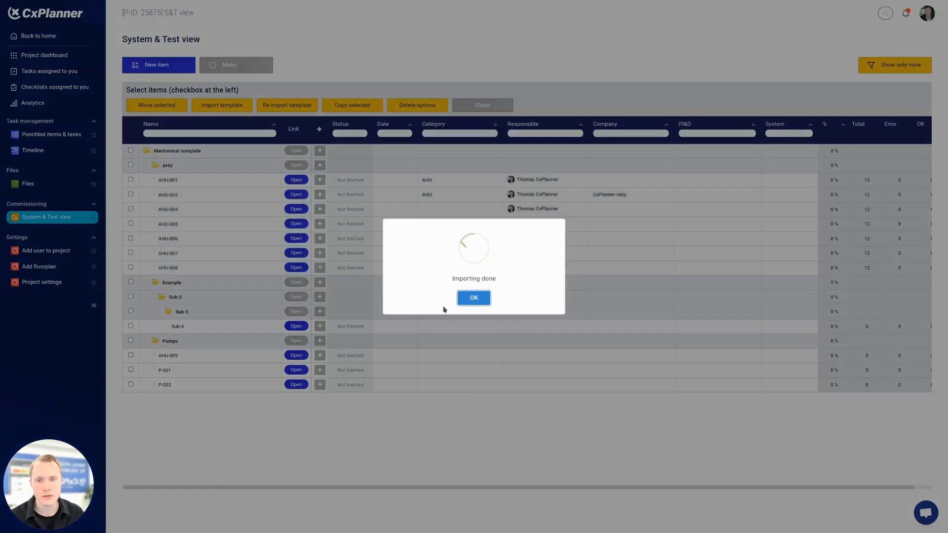
pyautogui.click(471, 298)
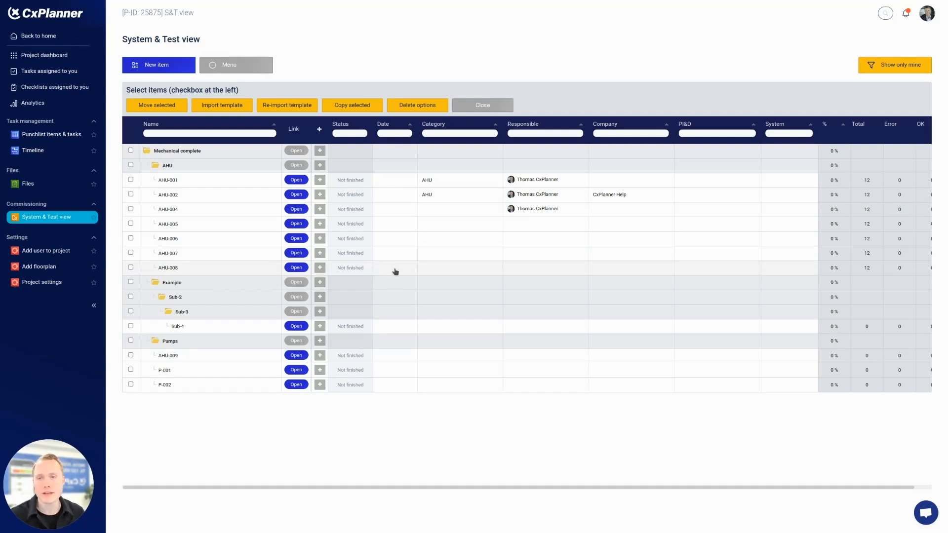
# Delete only the checklist items of AHU-008, confirming with the word Delete, and close bulk editing.
pyautogui.doubleClick(160, 269)
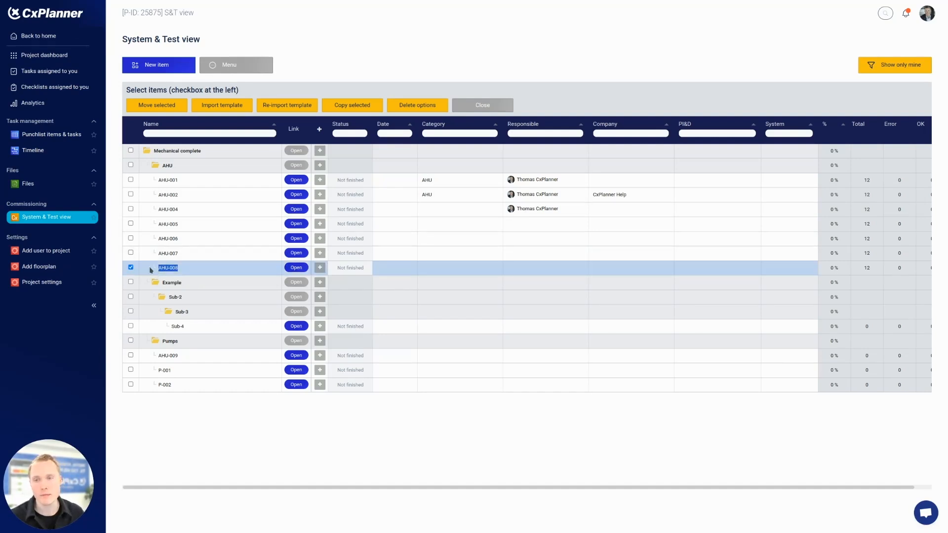
pyautogui.click(131, 268)
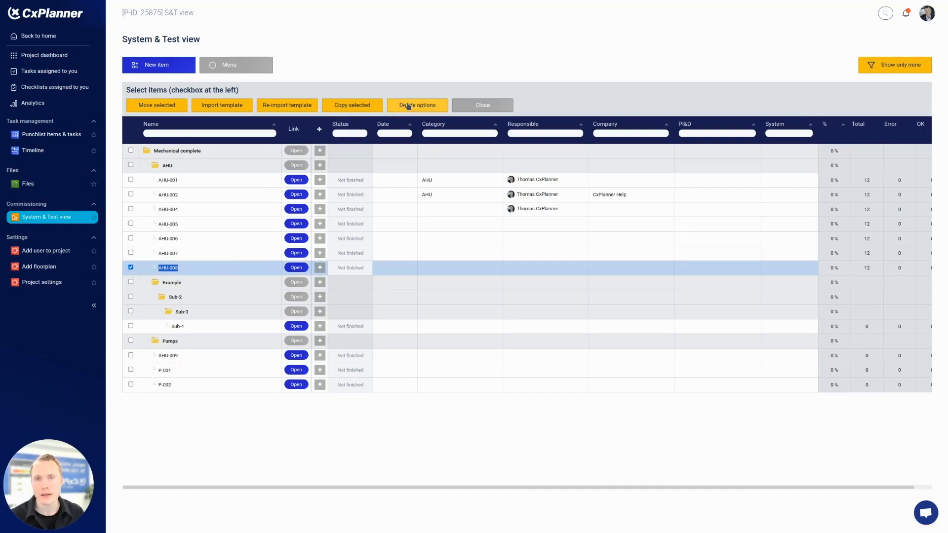
pyautogui.click(426, 107)
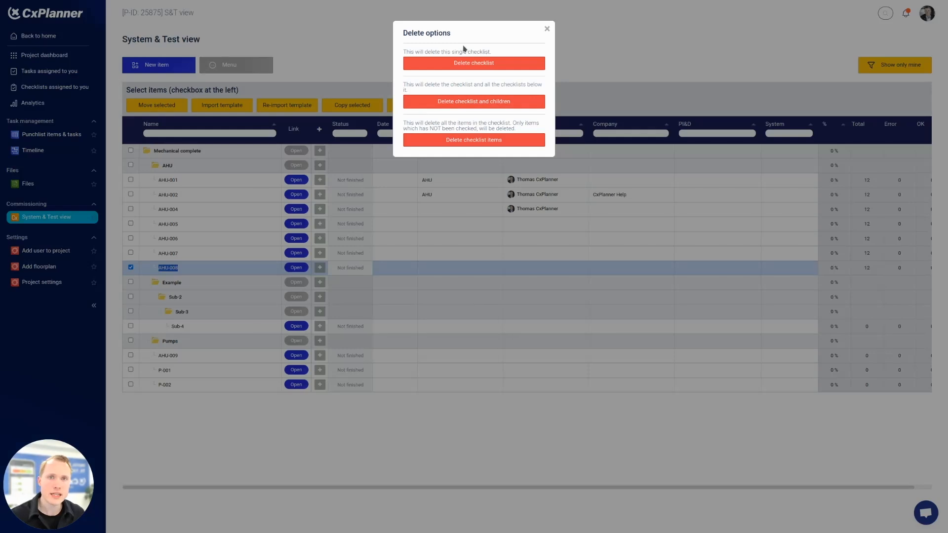
pyautogui.moveTo(404, 52); pyautogui.dragTo(500, 54)
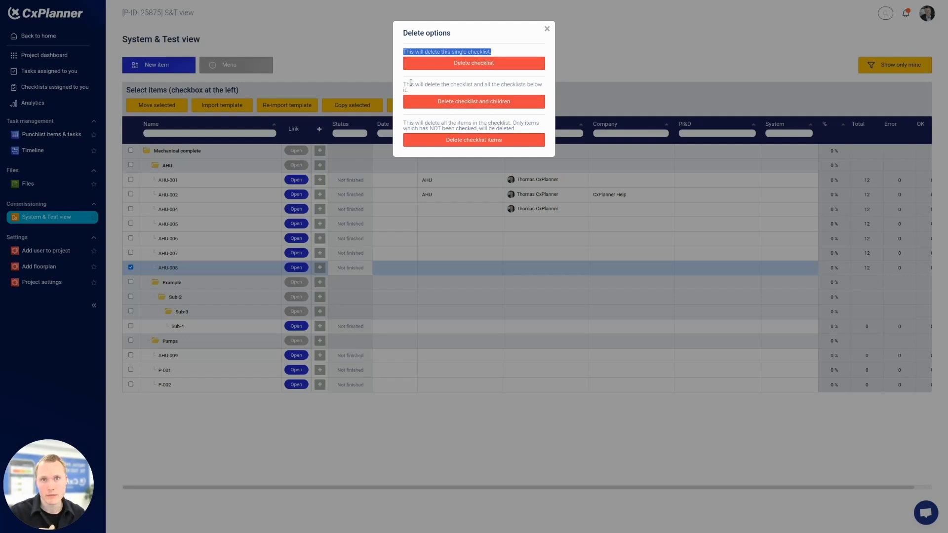
pyautogui.moveTo(420, 123); pyautogui.dragTo(441, 123)
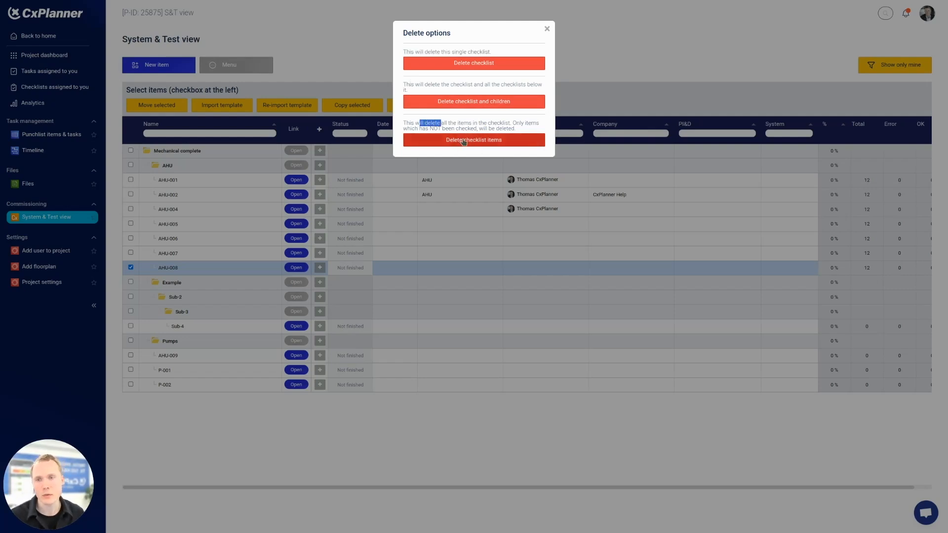
pyautogui.click(463, 140)
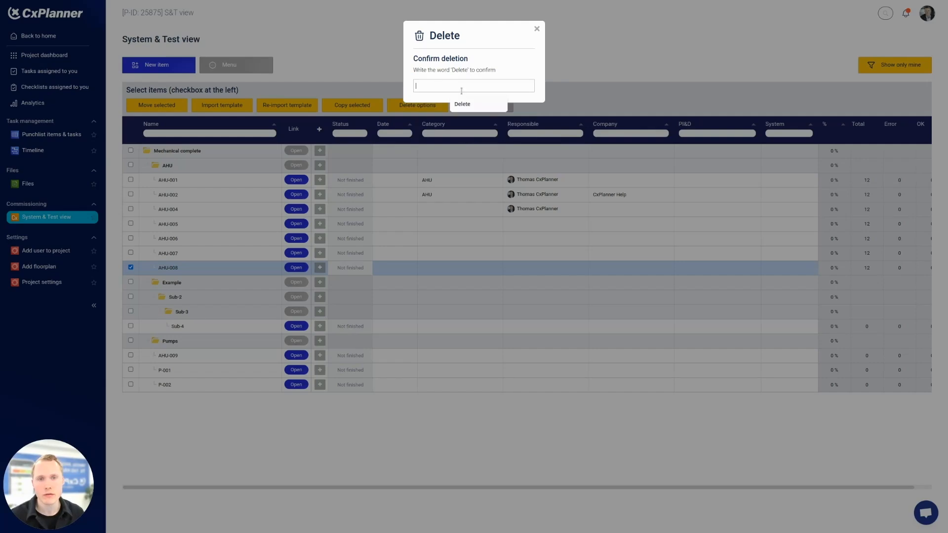
pyautogui.click(474, 80)
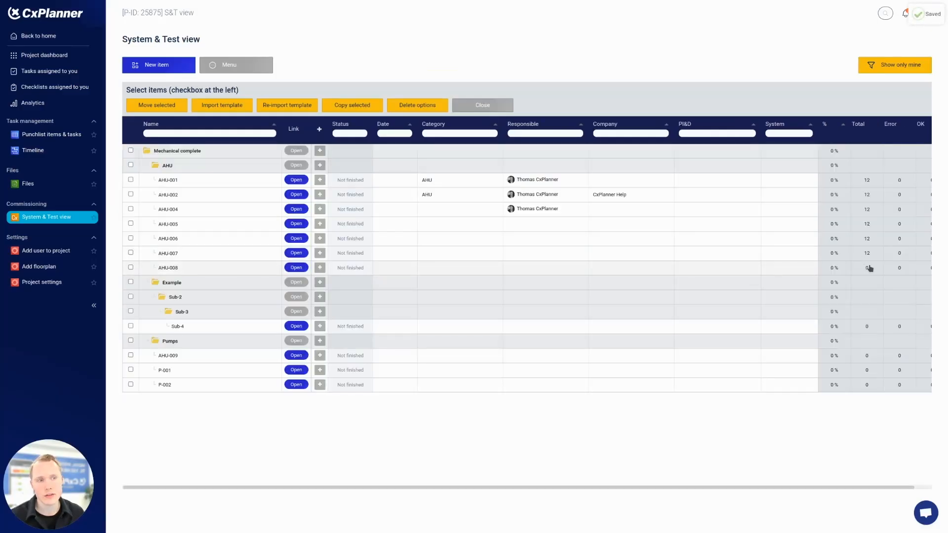
pyautogui.doubleClick(865, 268)
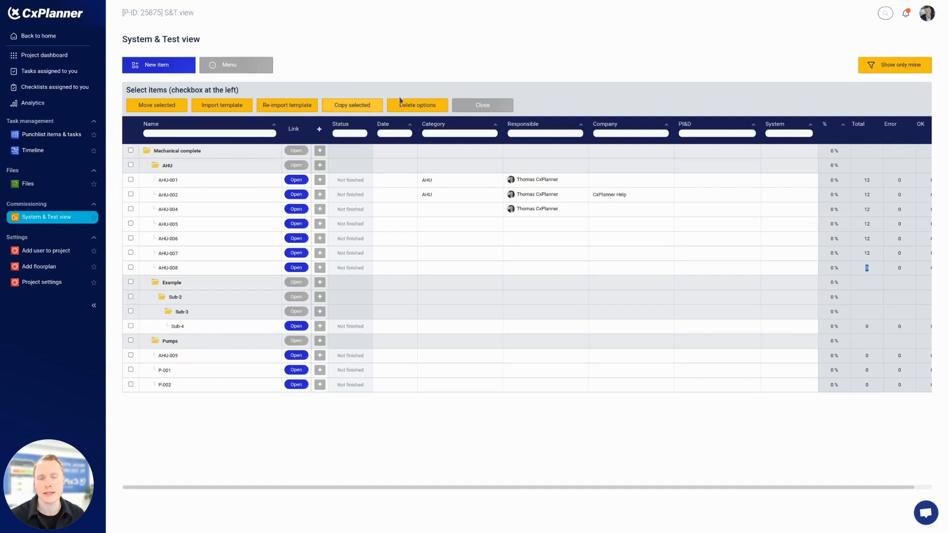
pyautogui.click(481, 106)
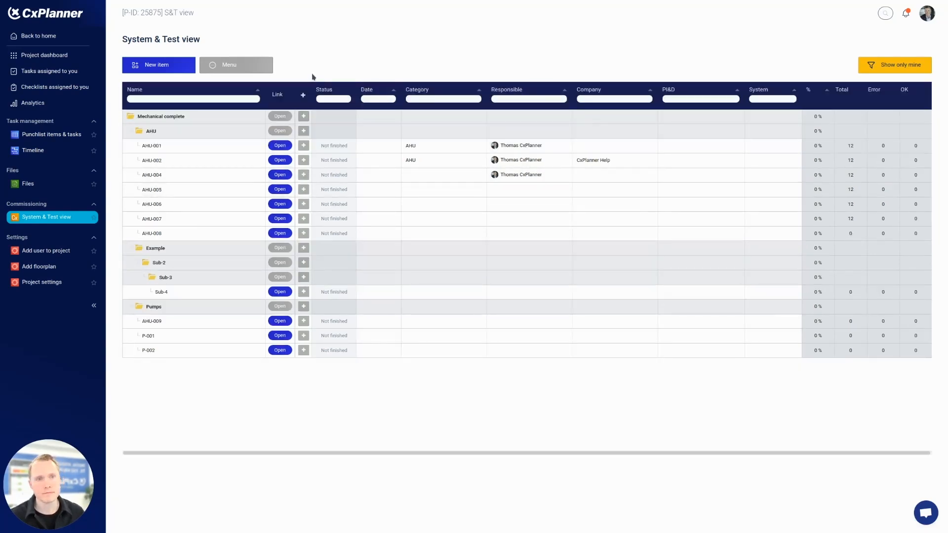
# View the available actions for AHU-002, and filter the view to only your own items before showing all items again.
pyautogui.rightClick(176, 163)
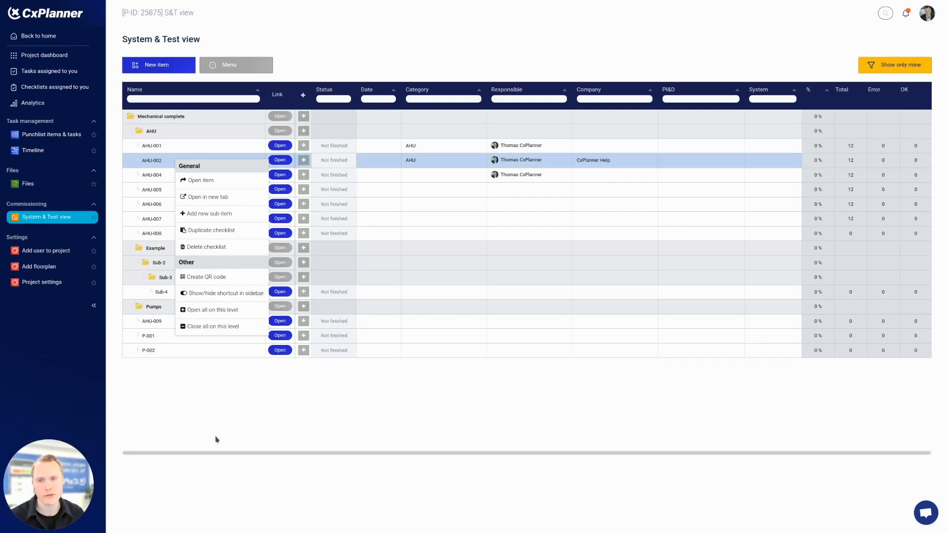
pyautogui.click(223, 422)
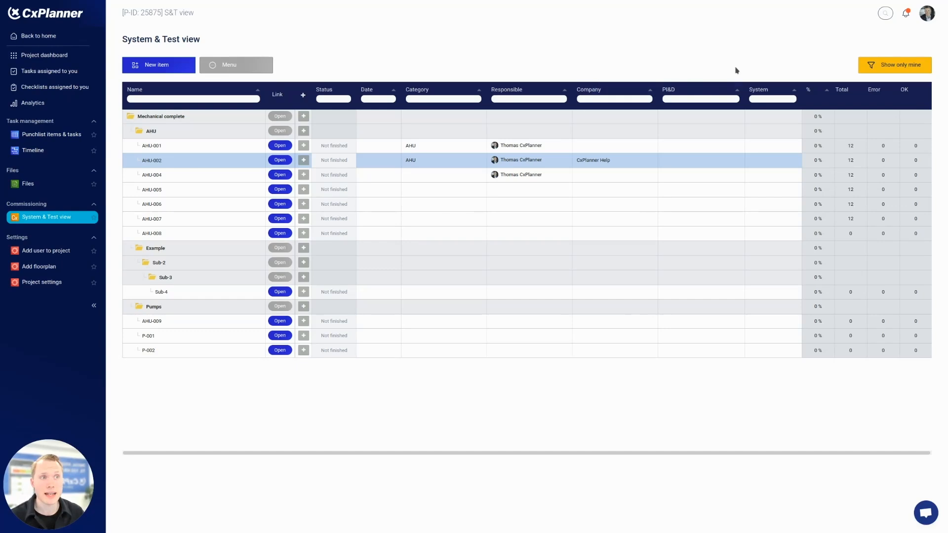
pyautogui.click(898, 62)
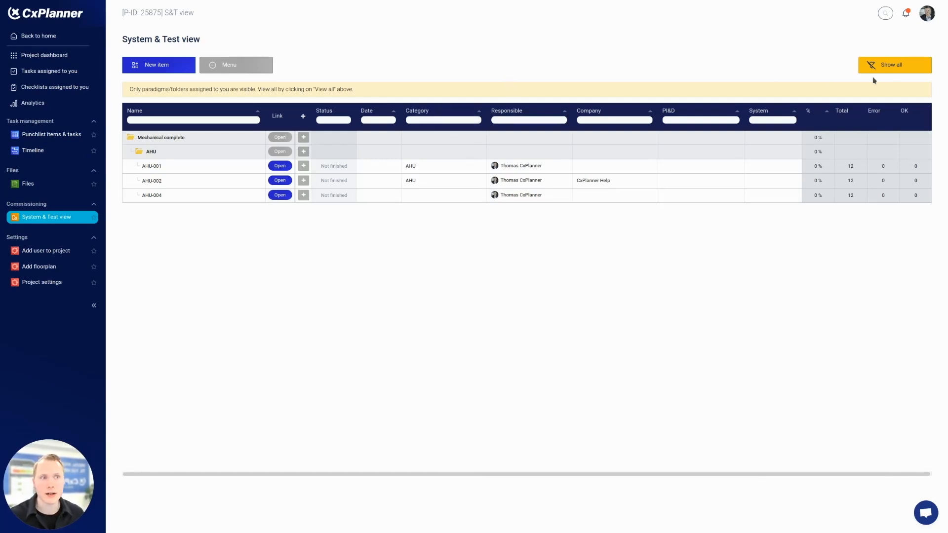
pyautogui.click(898, 67)
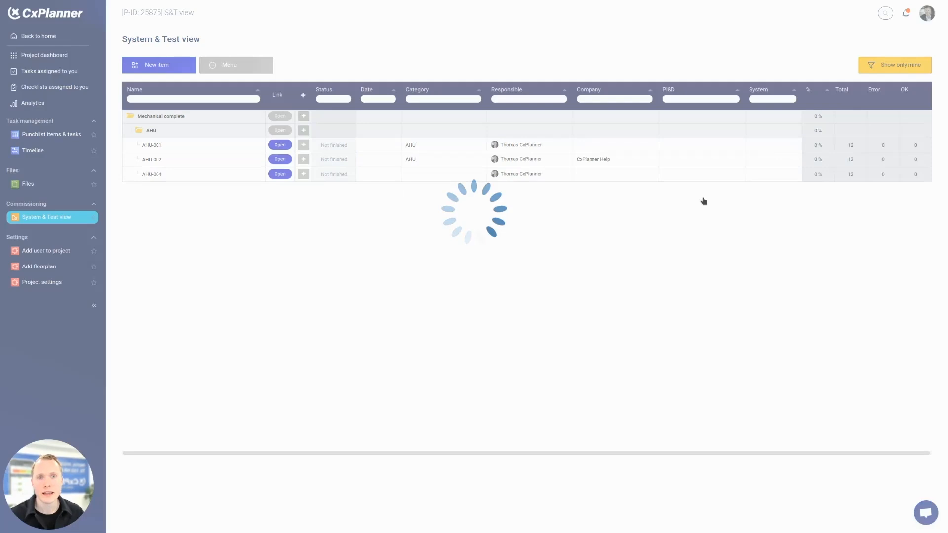